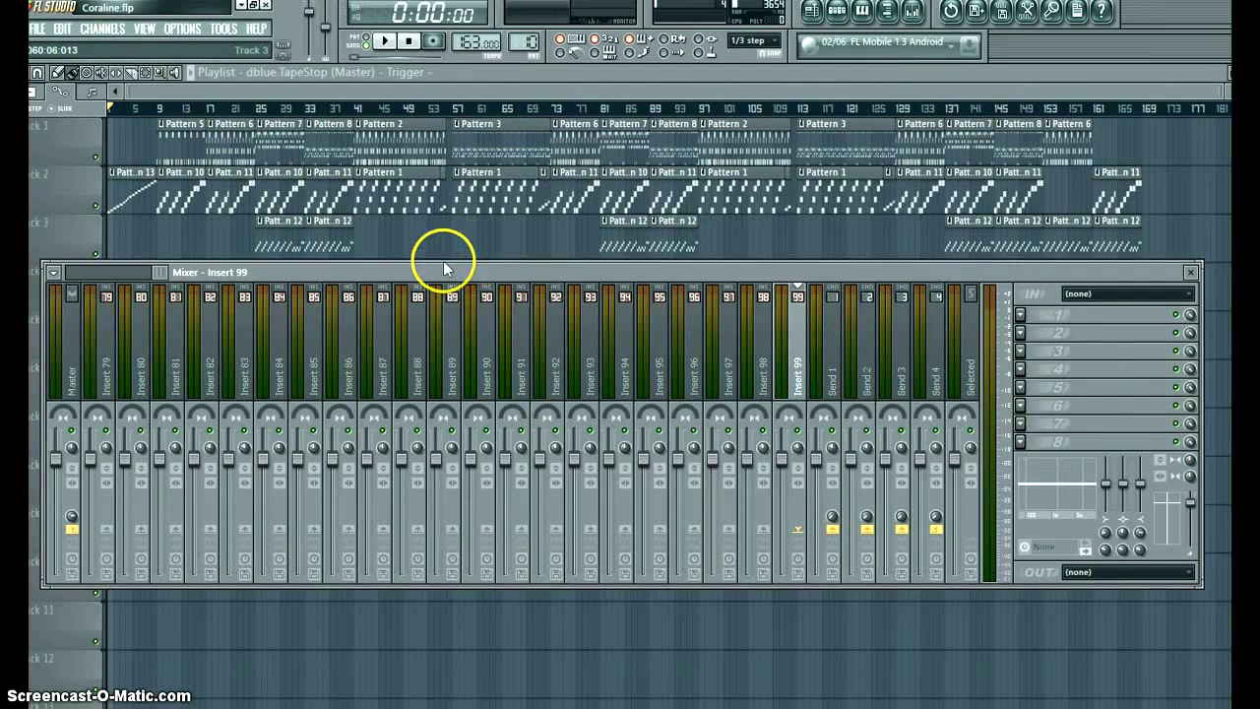
- Nudge the mixer window, show the step sequencer in front of it, and start playing the song
click(455, 281)
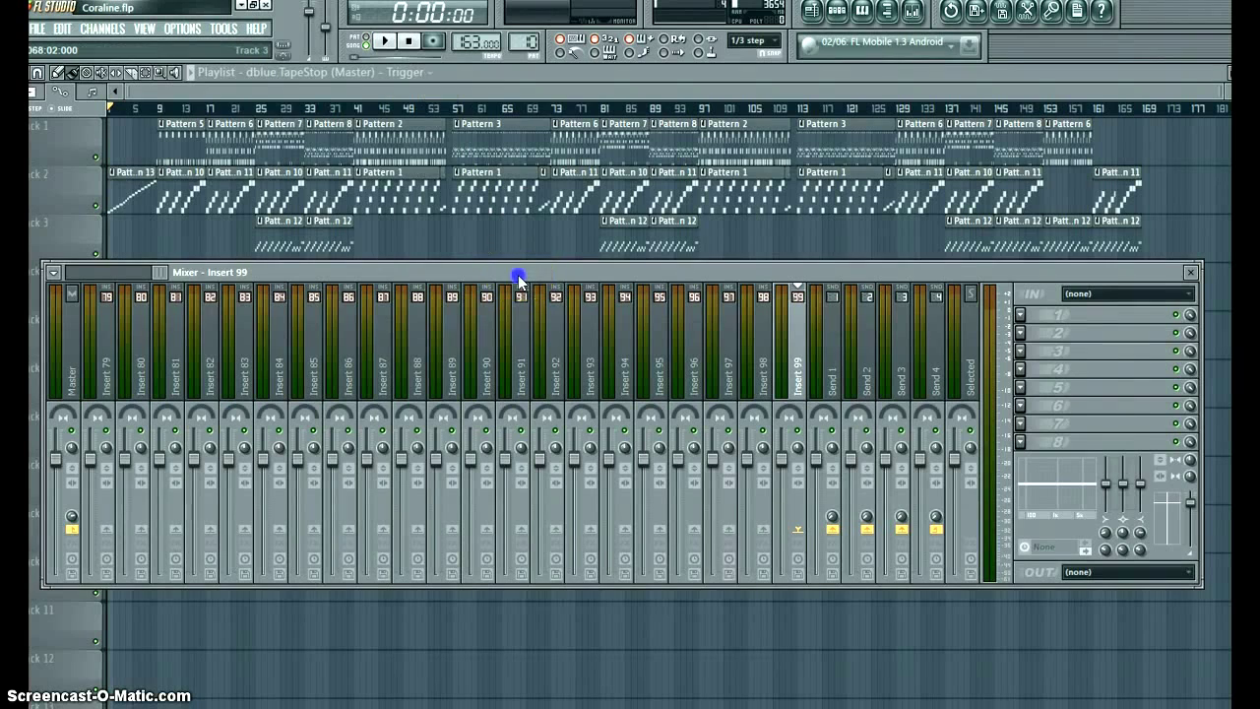
drag(519, 278, 530, 281)
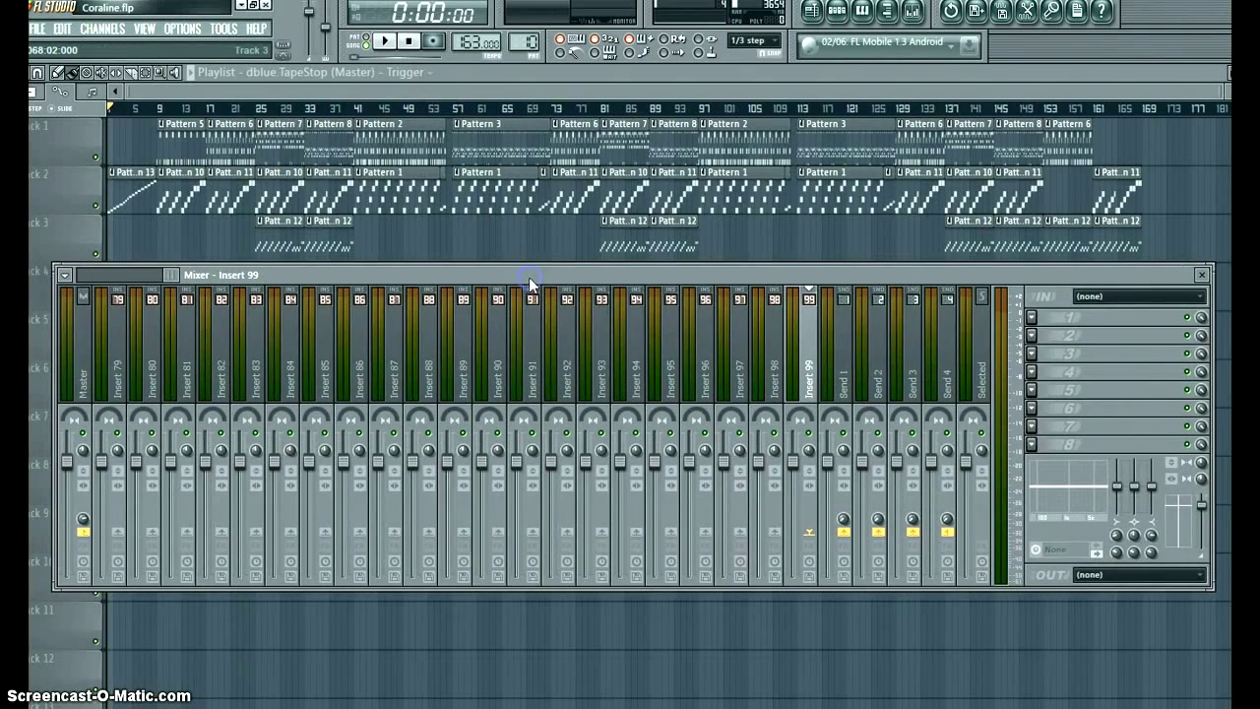
click(836, 12)
drag(324, 127, 901, 217)
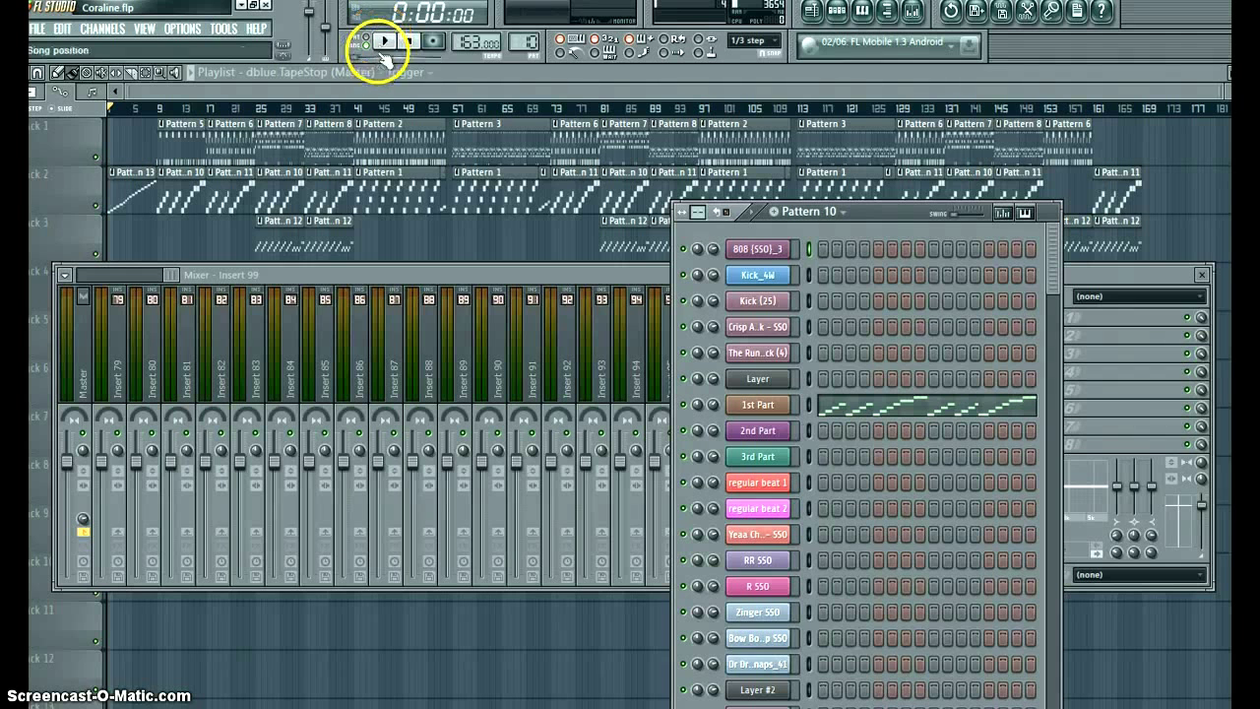
click(385, 42)
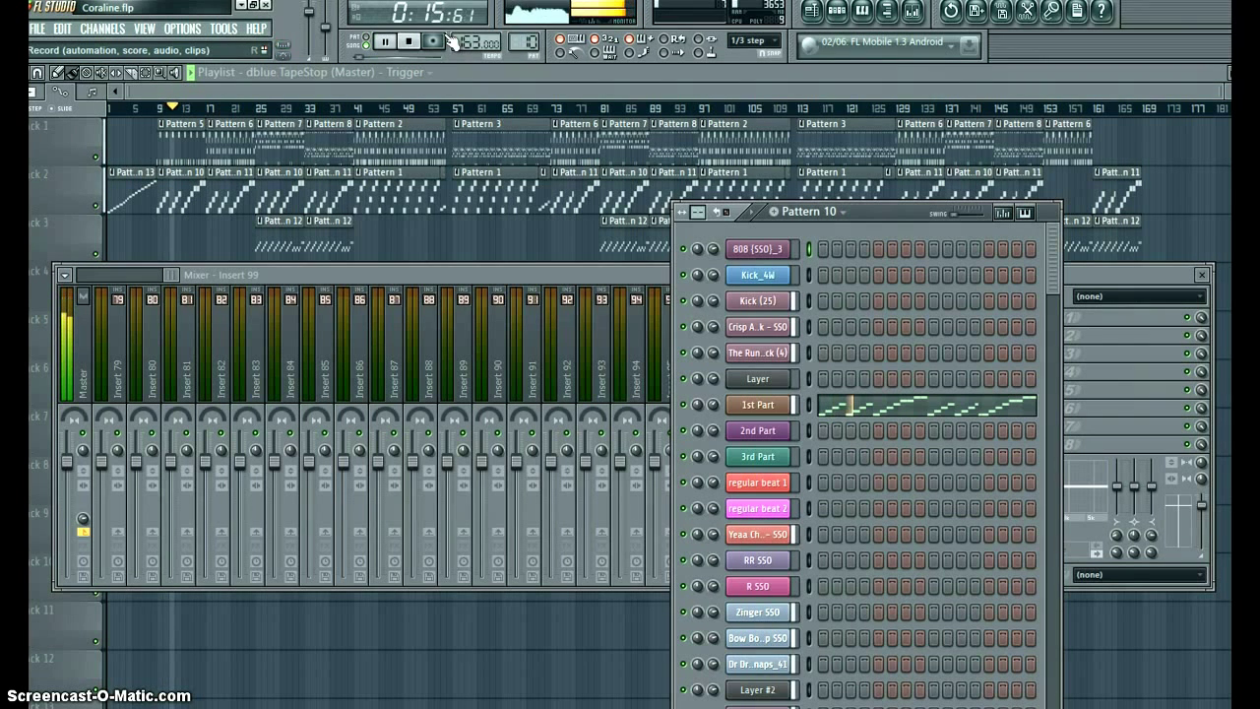
- Examine the 1st Part channel's notes from Pattern 10 in the piano roll, and close it again
click(895, 406)
scroll(233, 108, down, 5)
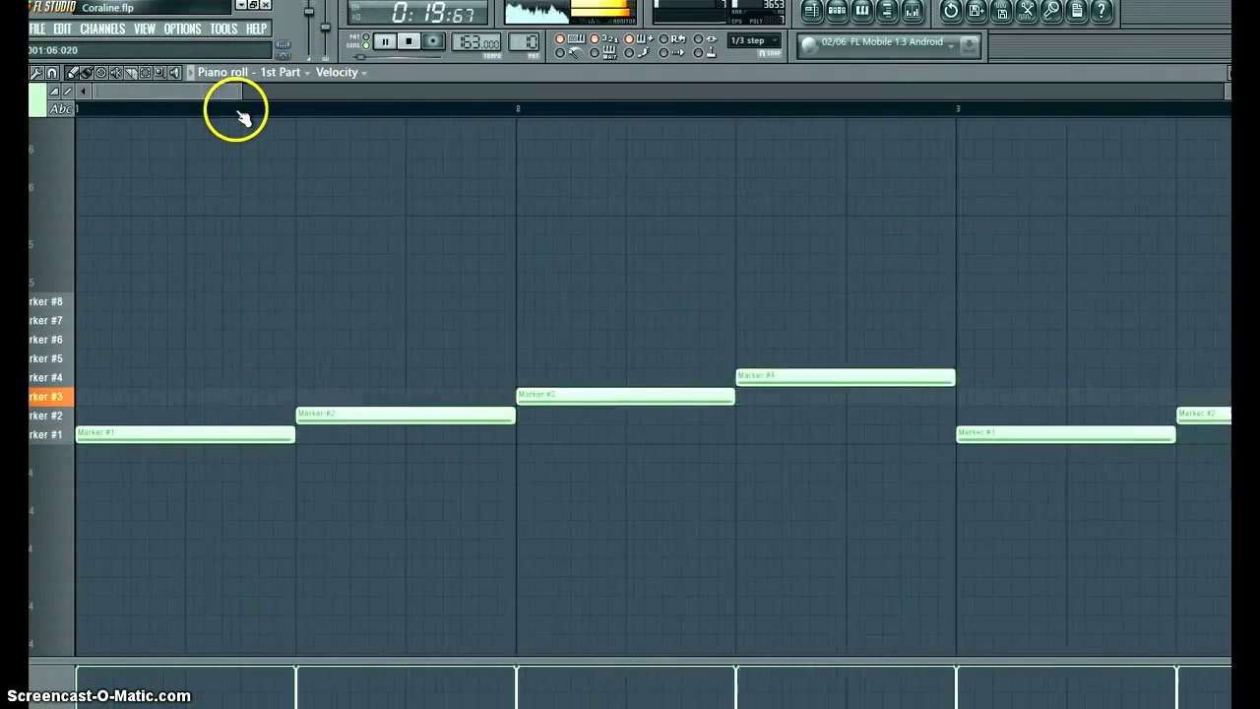
scroll(251, 111, down, 6)
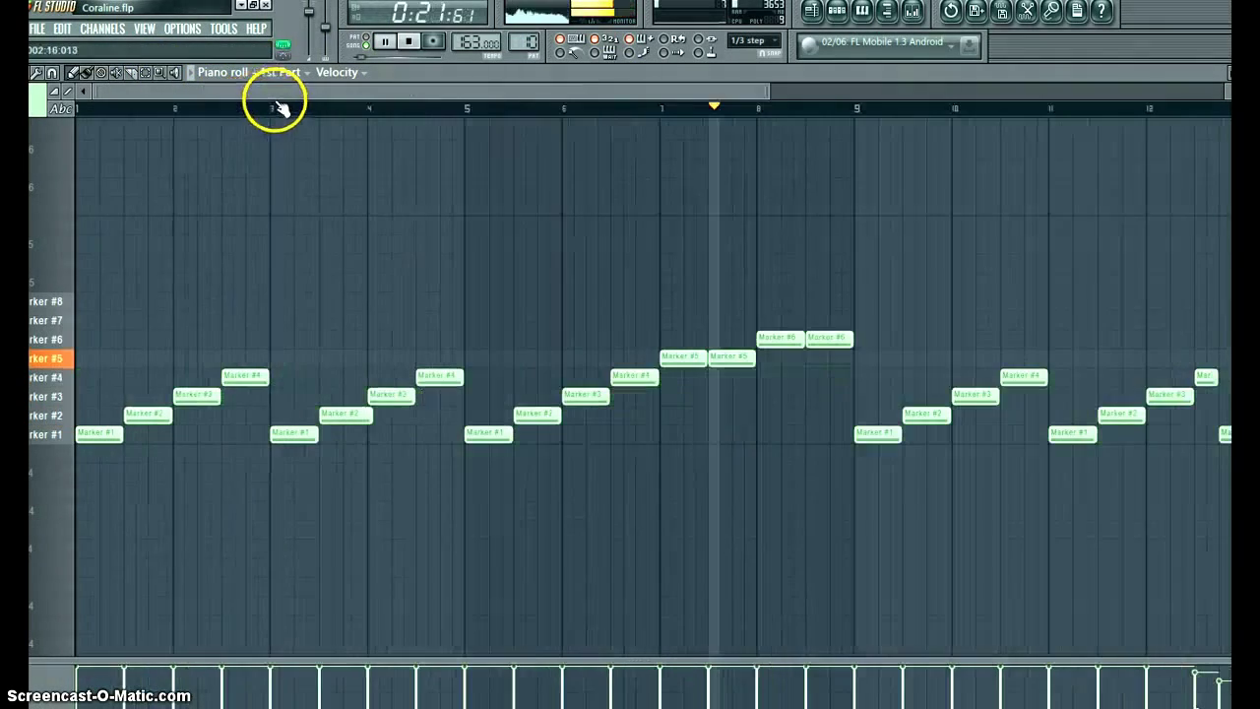
key(F7)
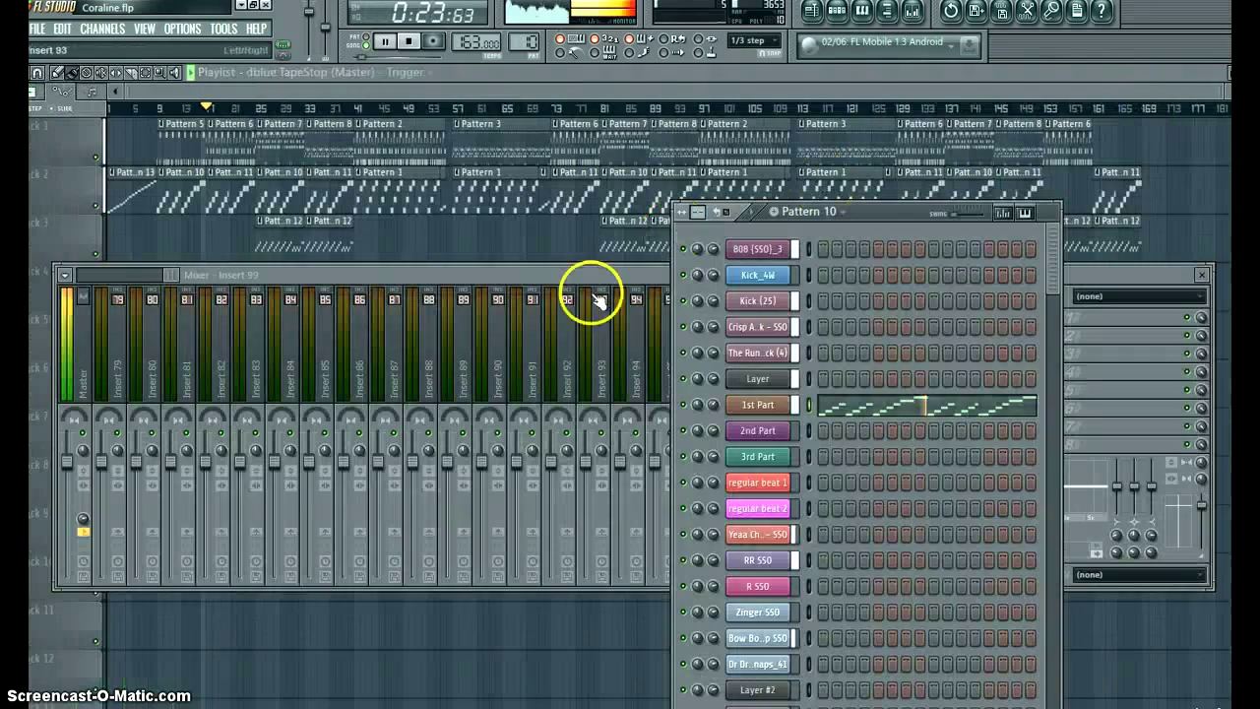
- Bring the mixer to the front, show its first insert tracks, and select the 1st Part track
click(459, 274)
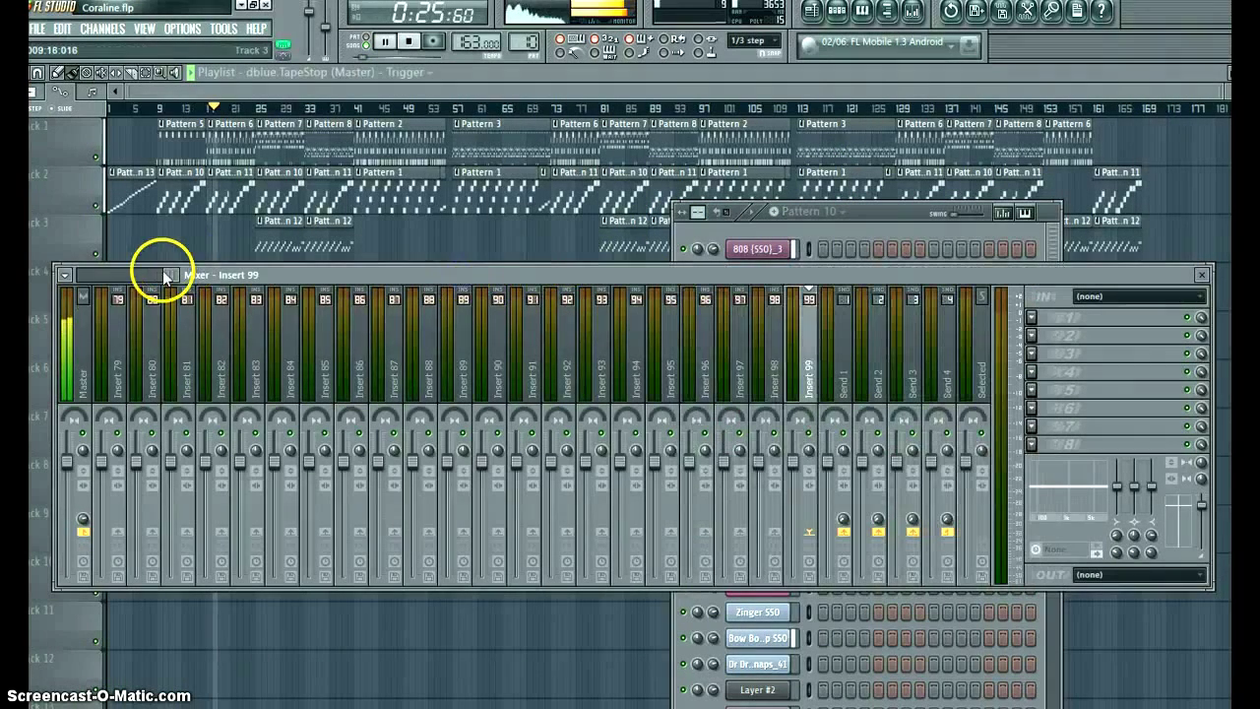
drag(161, 272, 43, 279)
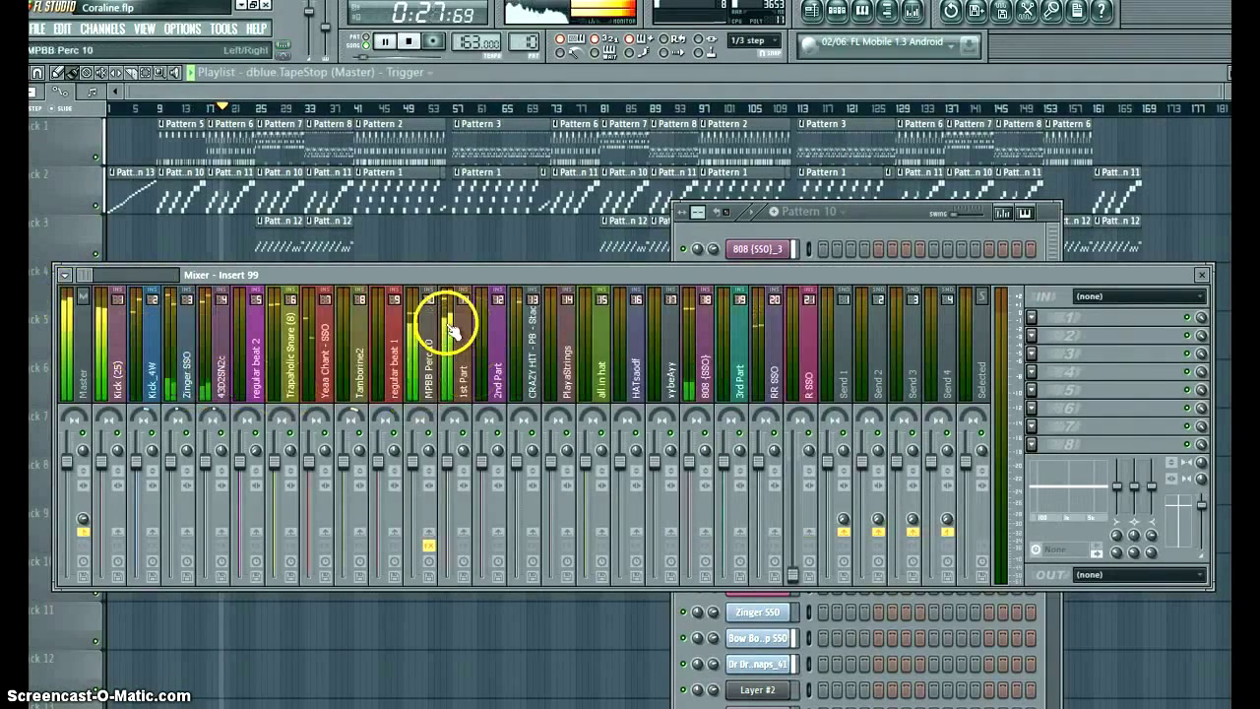
click(459, 365)
- Rearrange the step sequencer and mixer windows so the playlist's first five tracks are exposed at the start of the song
click(895, 207)
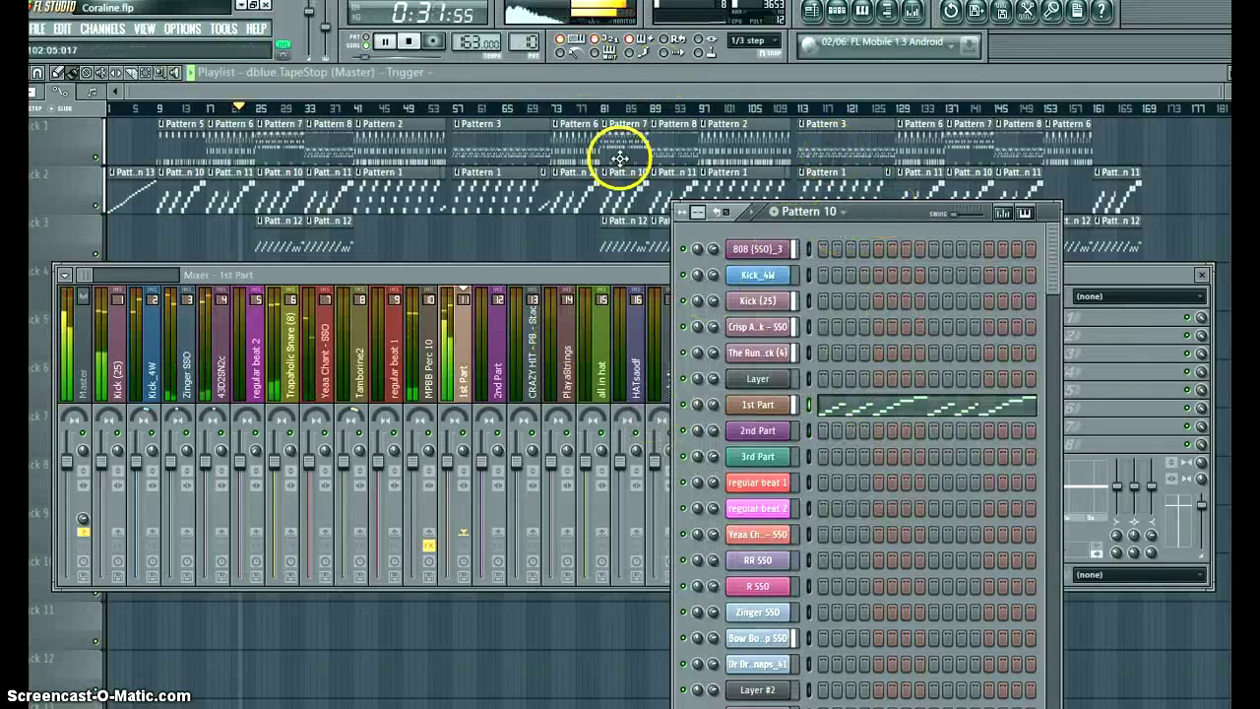
drag(867, 219, 372, 186)
drag(723, 284, 748, 399)
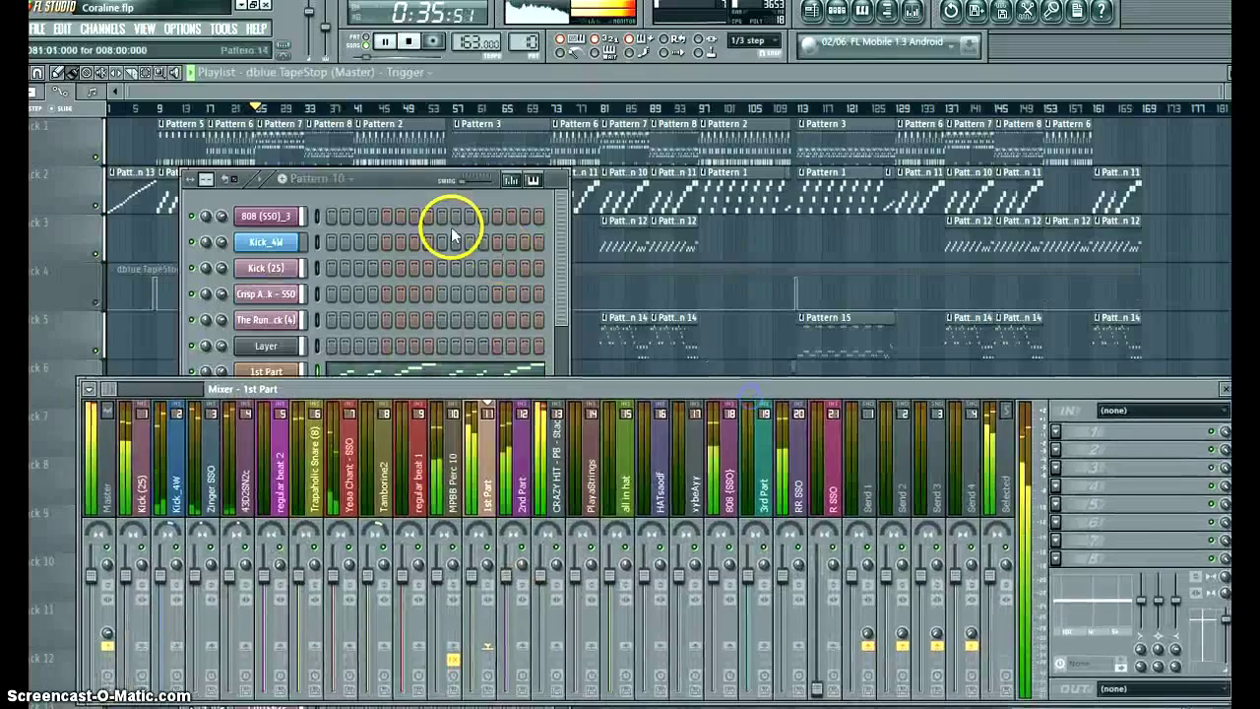
drag(421, 184, 807, 137)
click(225, 189)
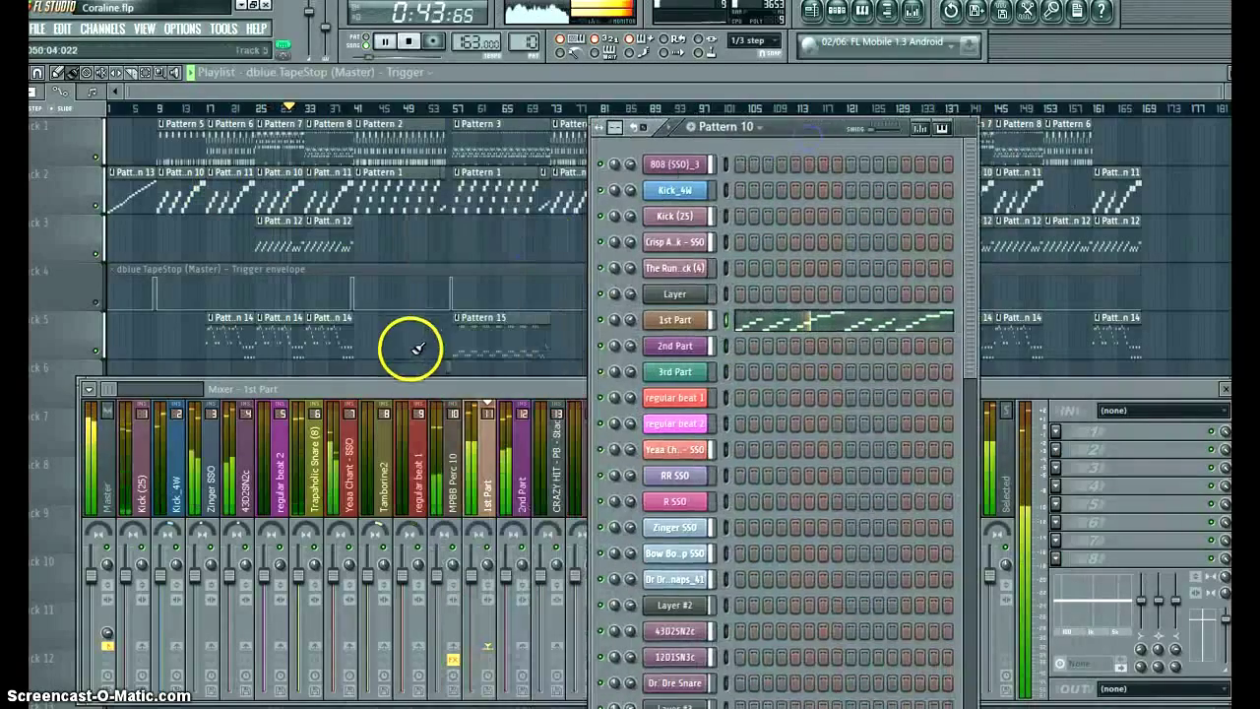
- Move the mixer back up over the playlist and select the Trapaholic Snare (8) track
drag(395, 387, 372, 289)
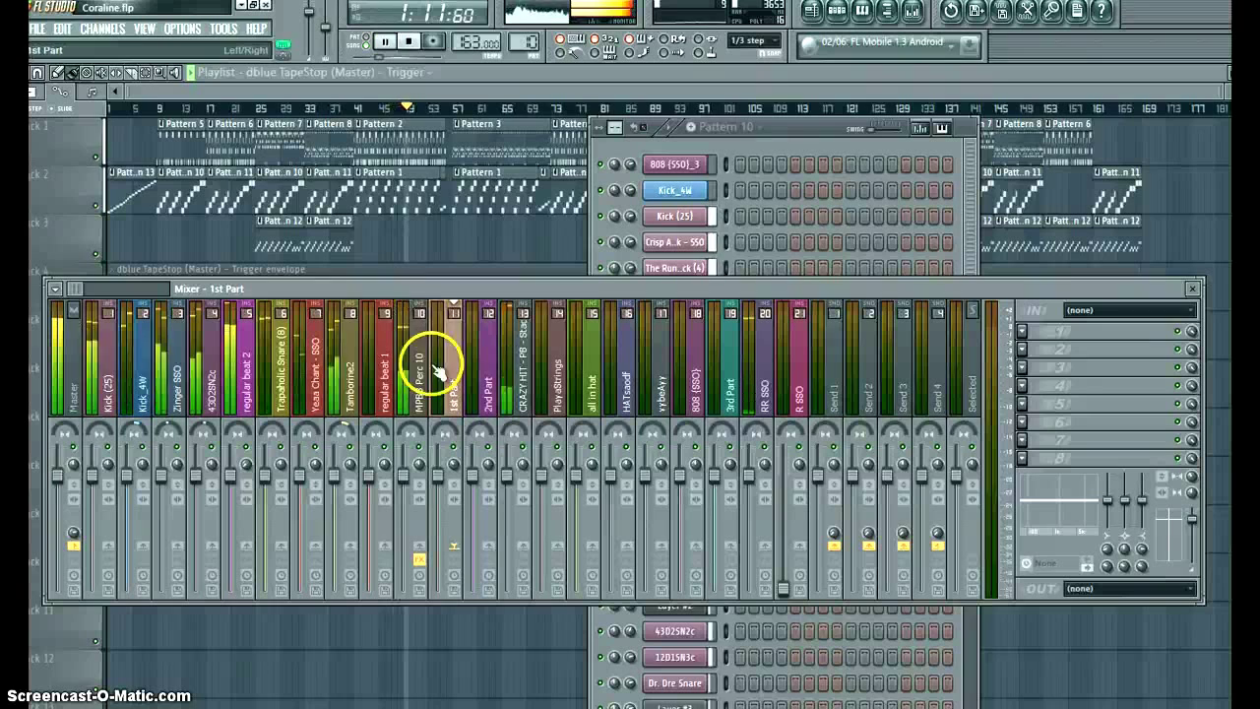
click(356, 379)
click(279, 374)
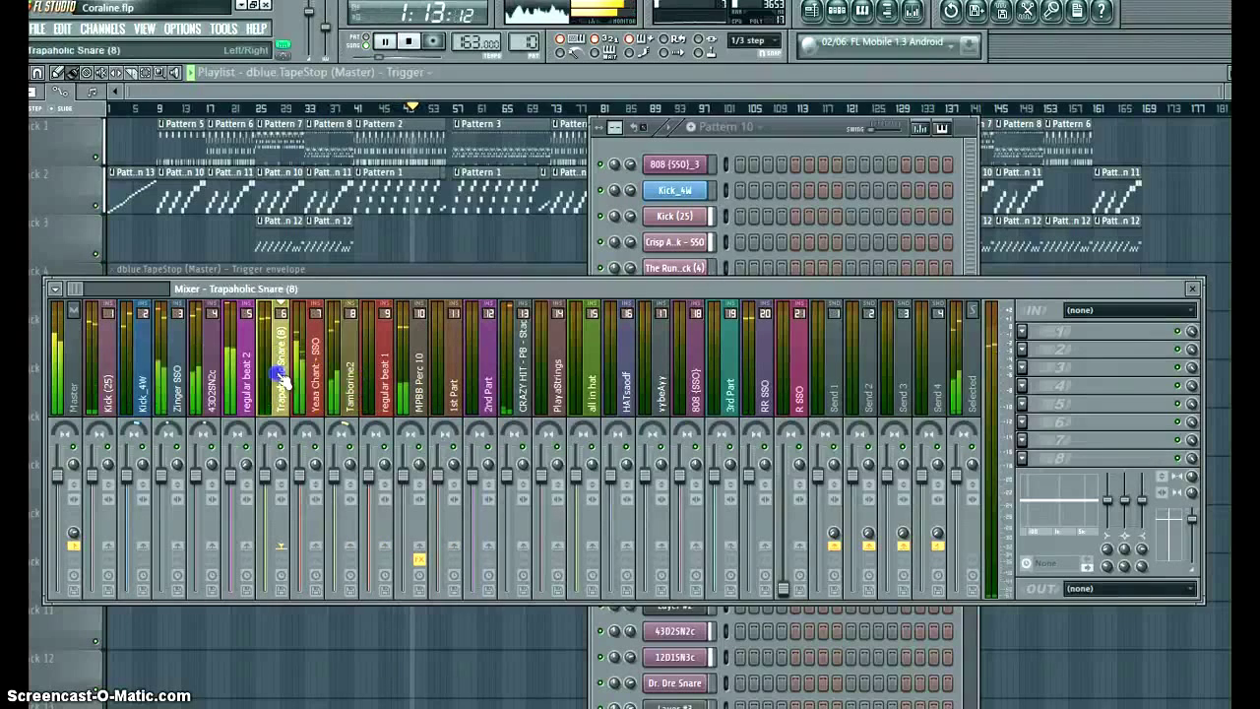
- Switch the step sequencer to Pattern 2 and inspect the Layer channel's notes in the piano roll, closing it when done
click(765, 131)
drag(520, 40, 523, 96)
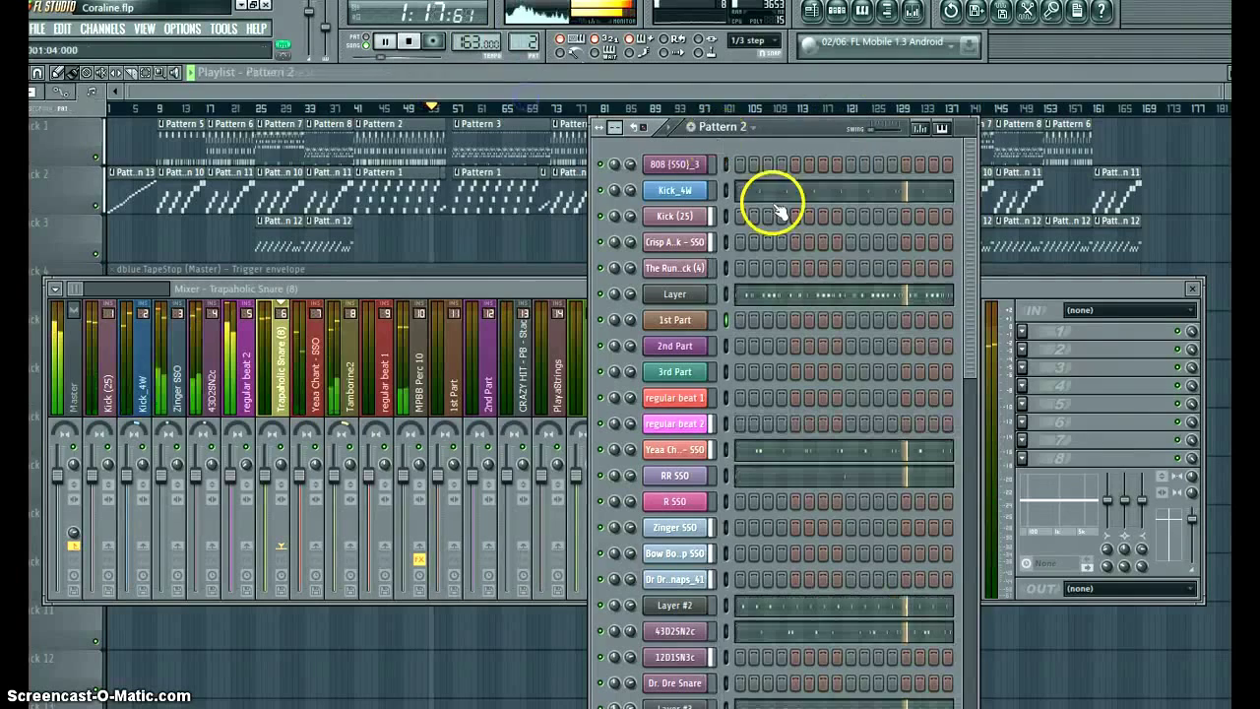
click(830, 292)
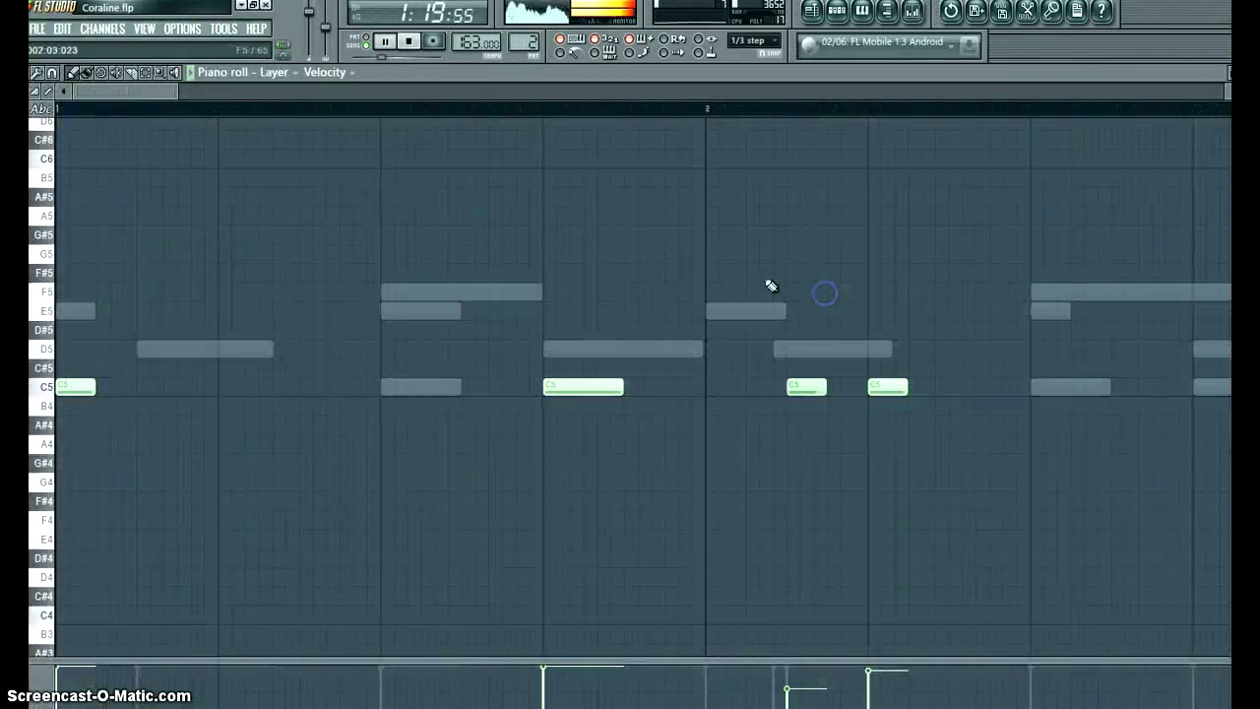
scroll(296, 120, down, 6)
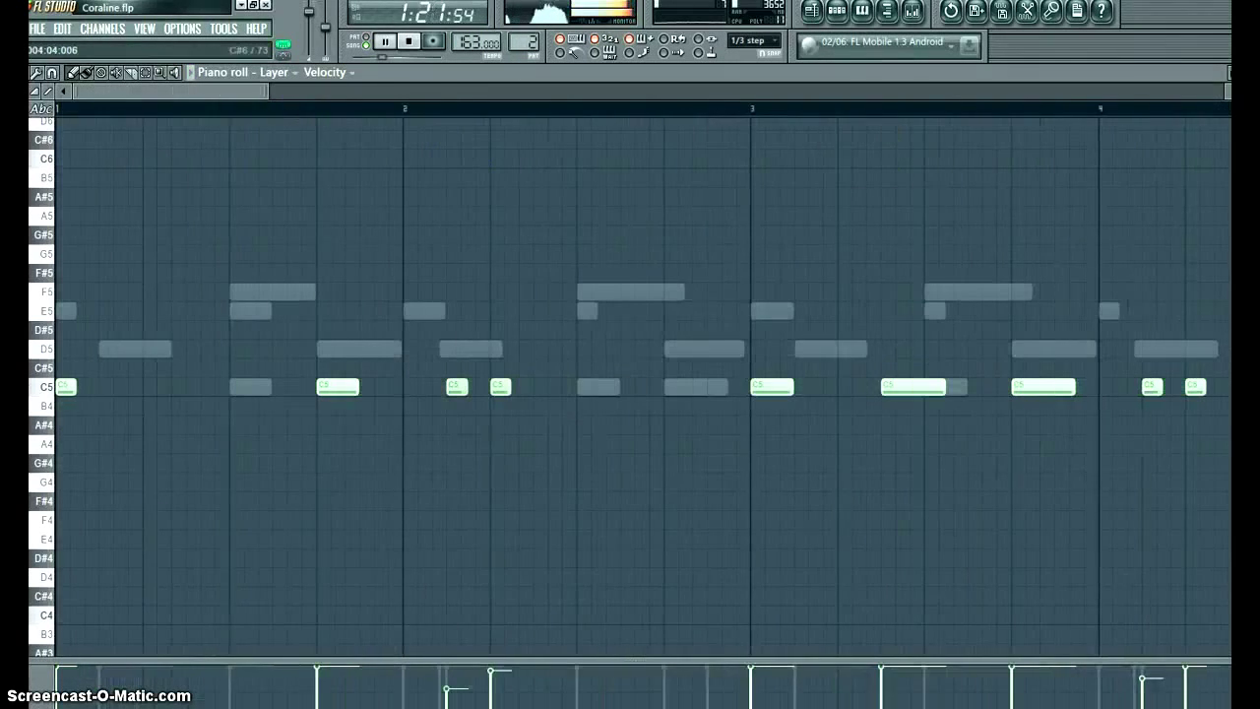
key(F7)
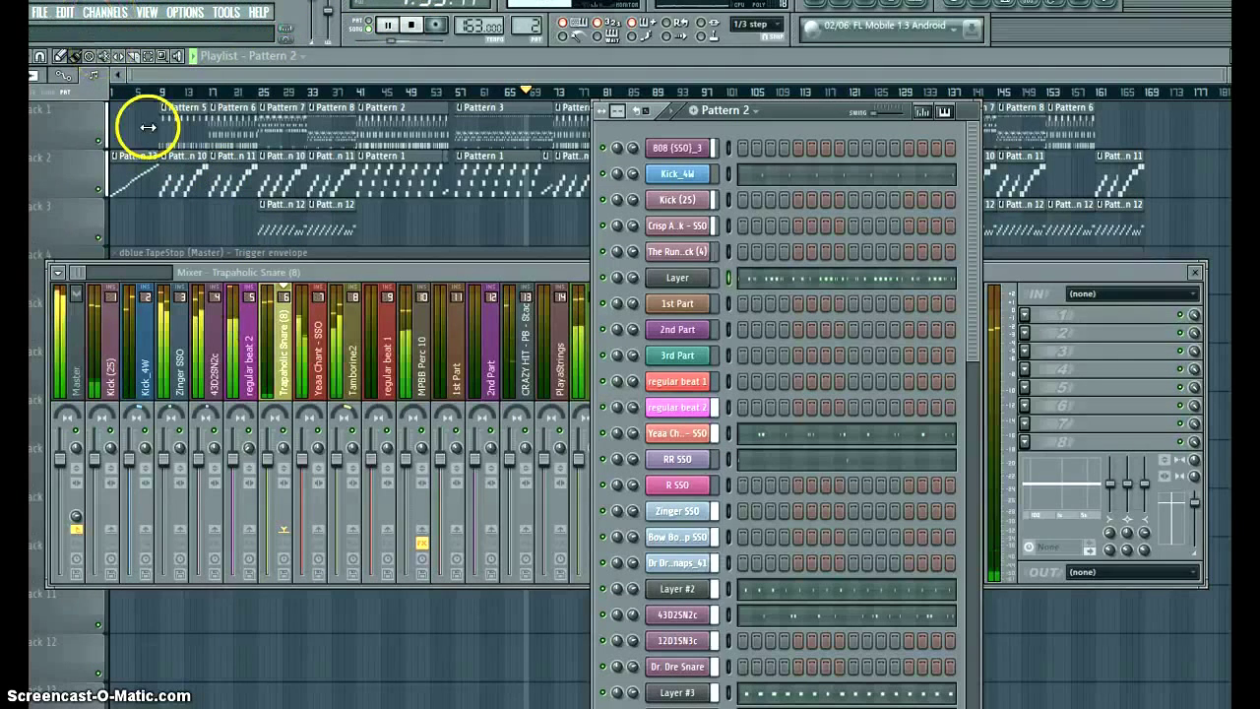
- Hide the step sequencer and the mixer to reveal the whole playlist arrangement
drag(327, 274, 335, 412)
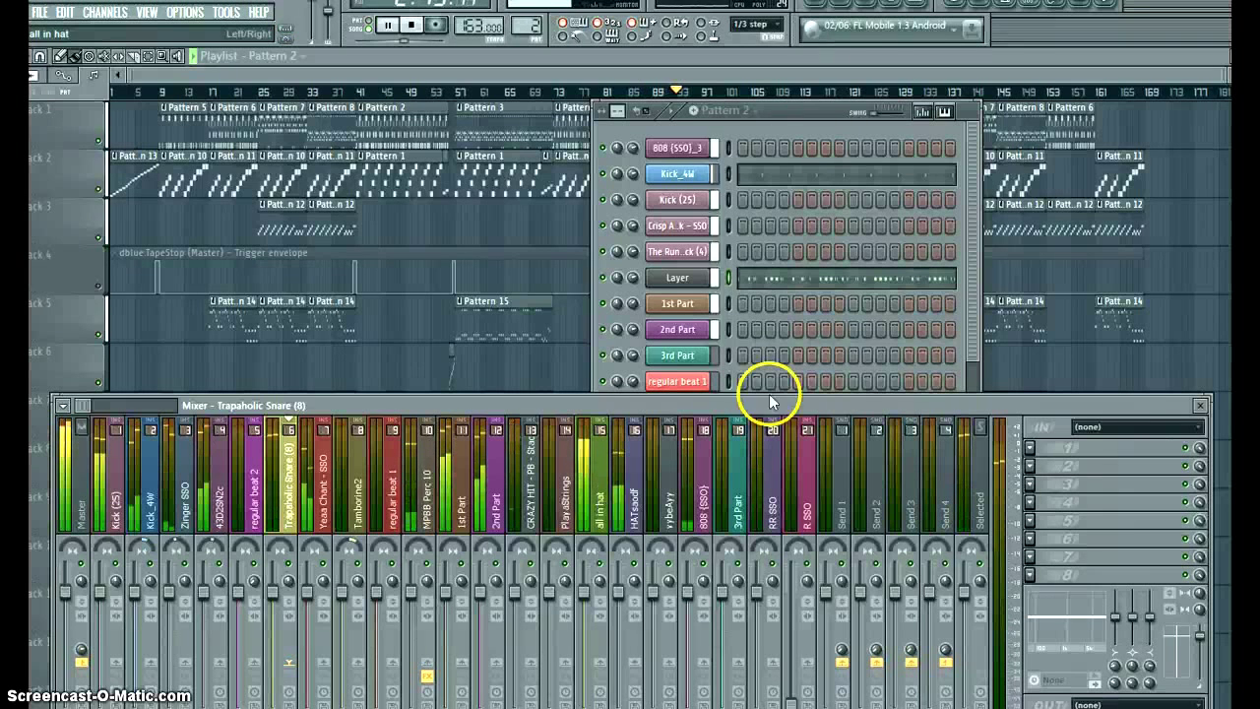
key(F6)
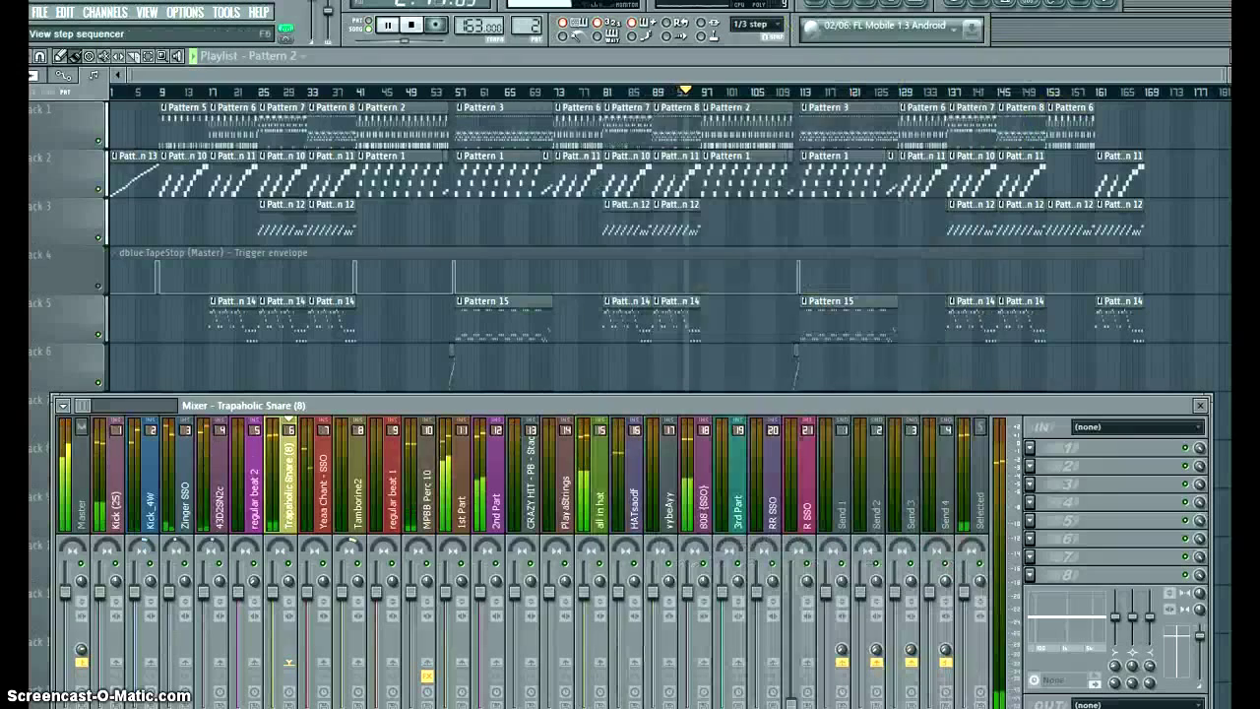
scroll(799, 94, up, 5)
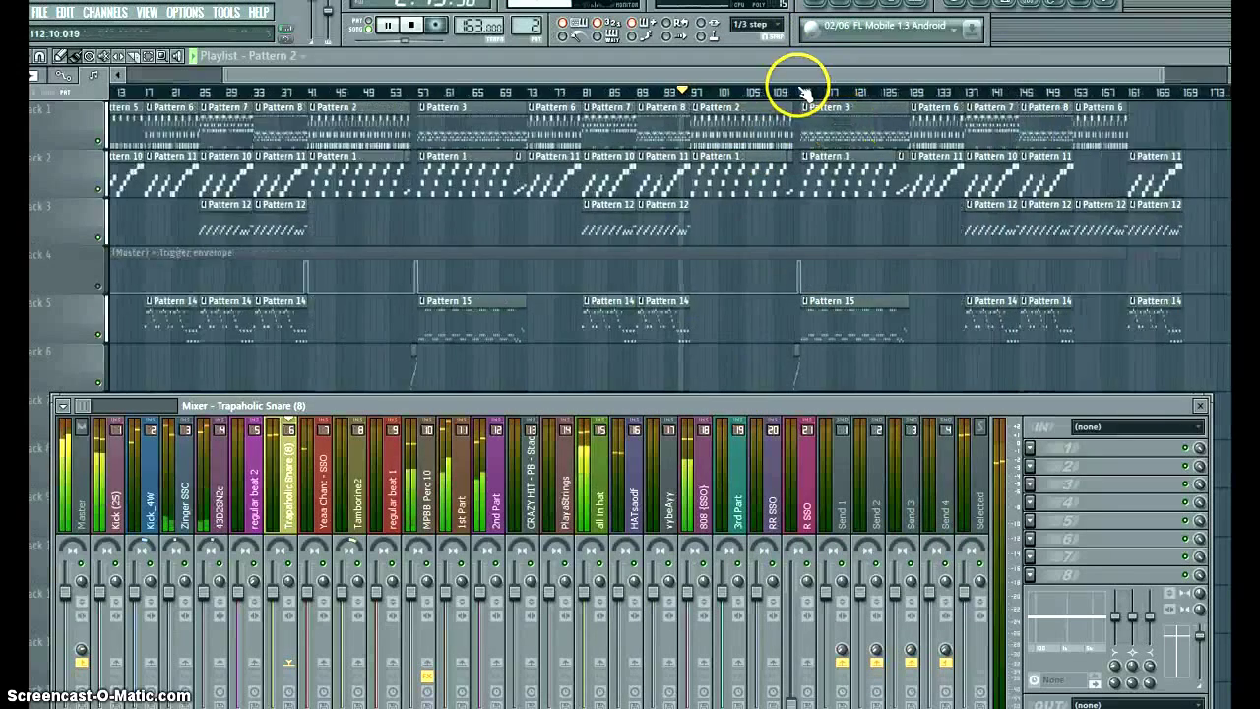
scroll(793, 93, up, 3)
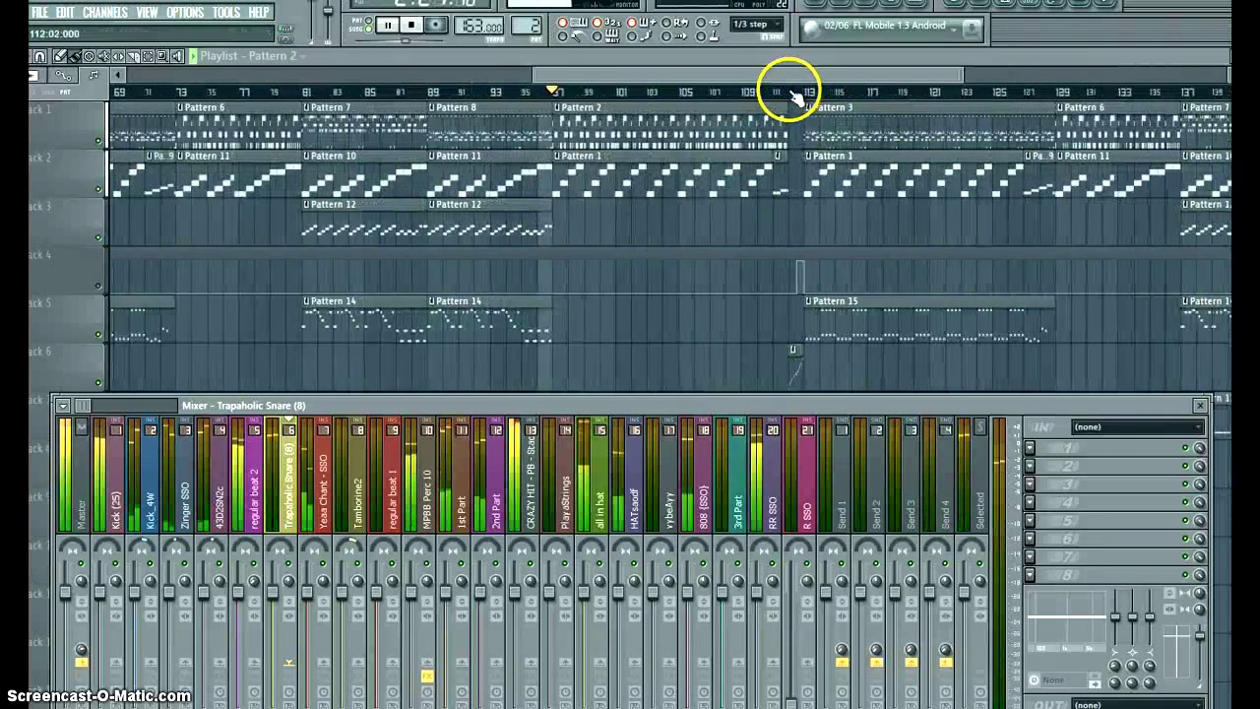
key(F9)
- Examine the pattern clips from about bar 97 to the song's end, and return to the full arrangement
drag(815, 87, 892, 87)
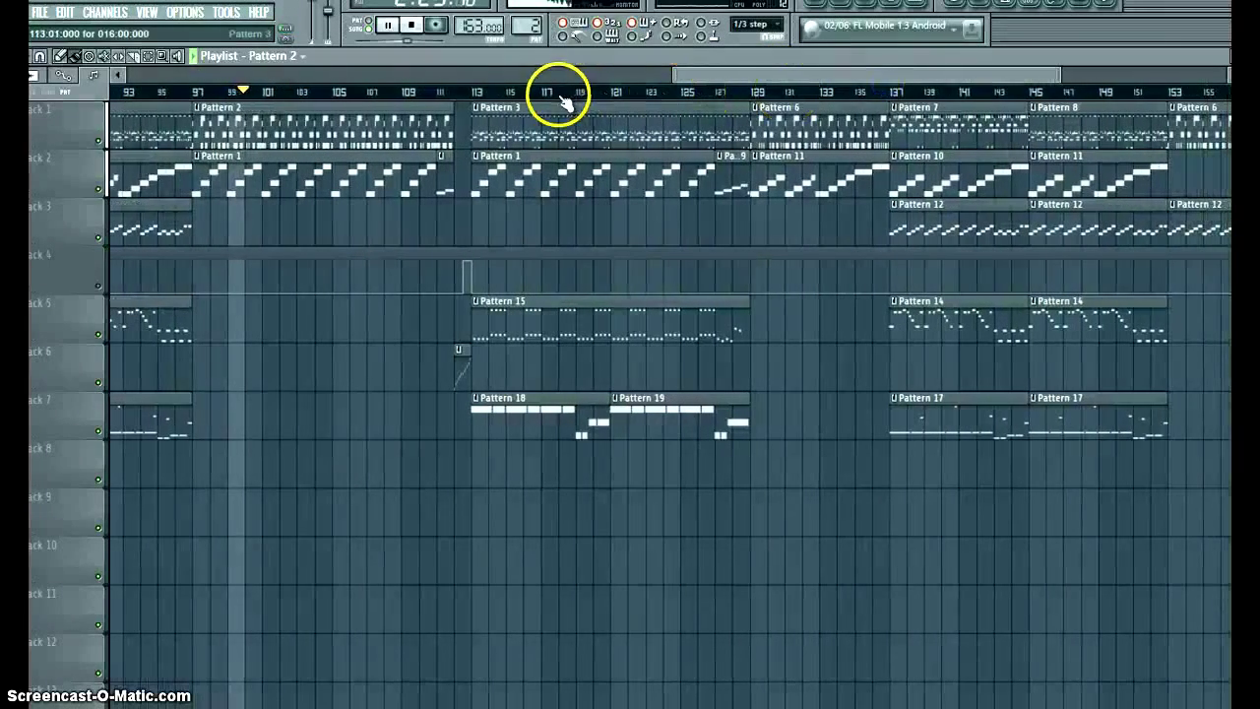
drag(801, 71, 858, 79)
drag(759, 86, 658, 109)
scroll(641, 99, down, 5)
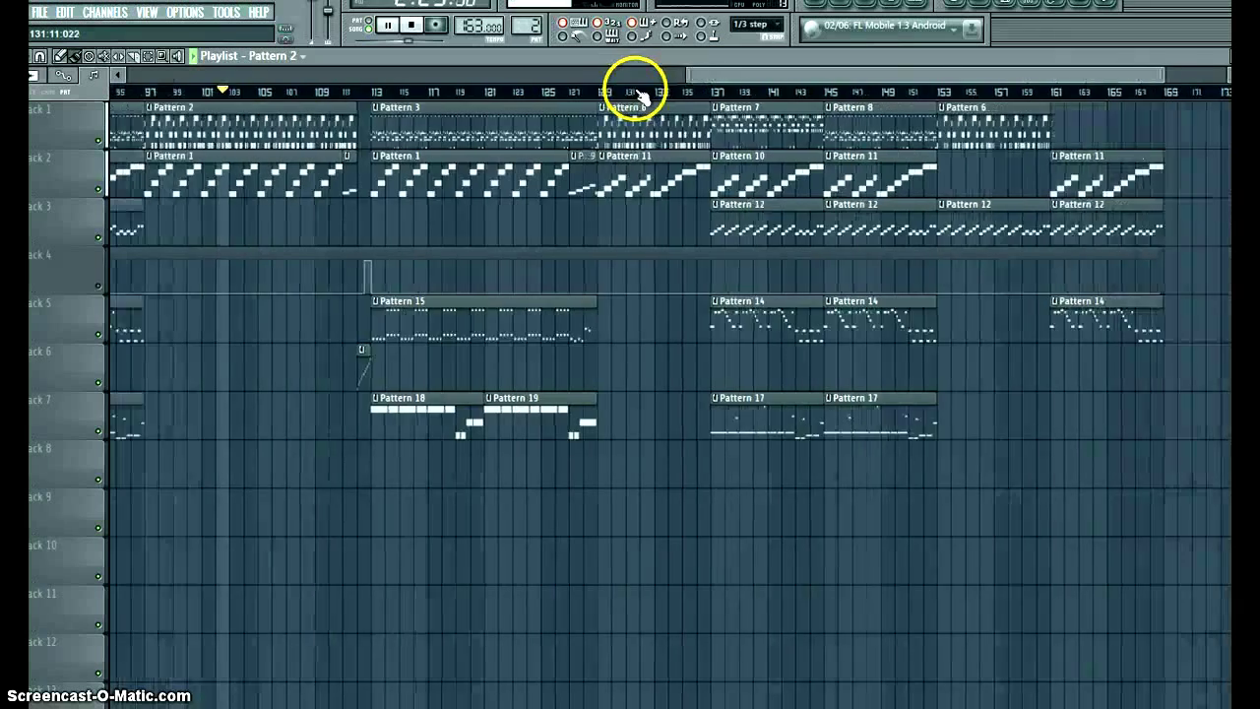
scroll(645, 95, down, 3)
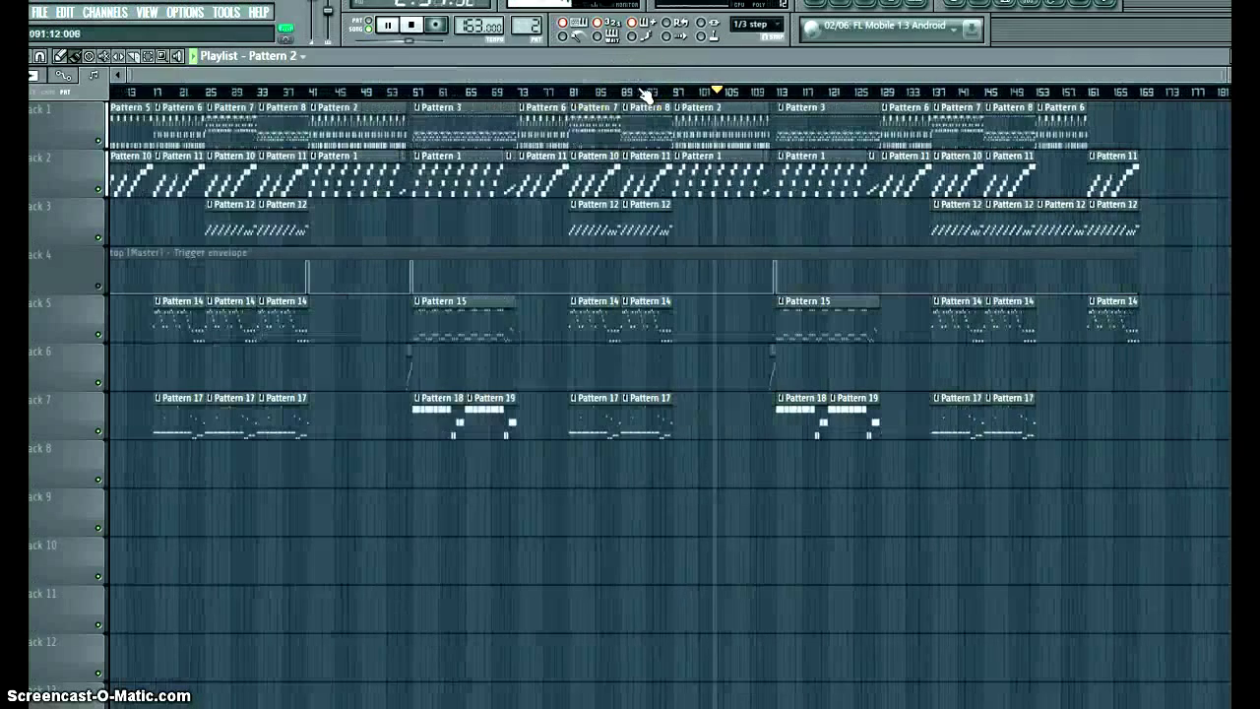
scroll(655, 97, up, 1)
click(663, 99)
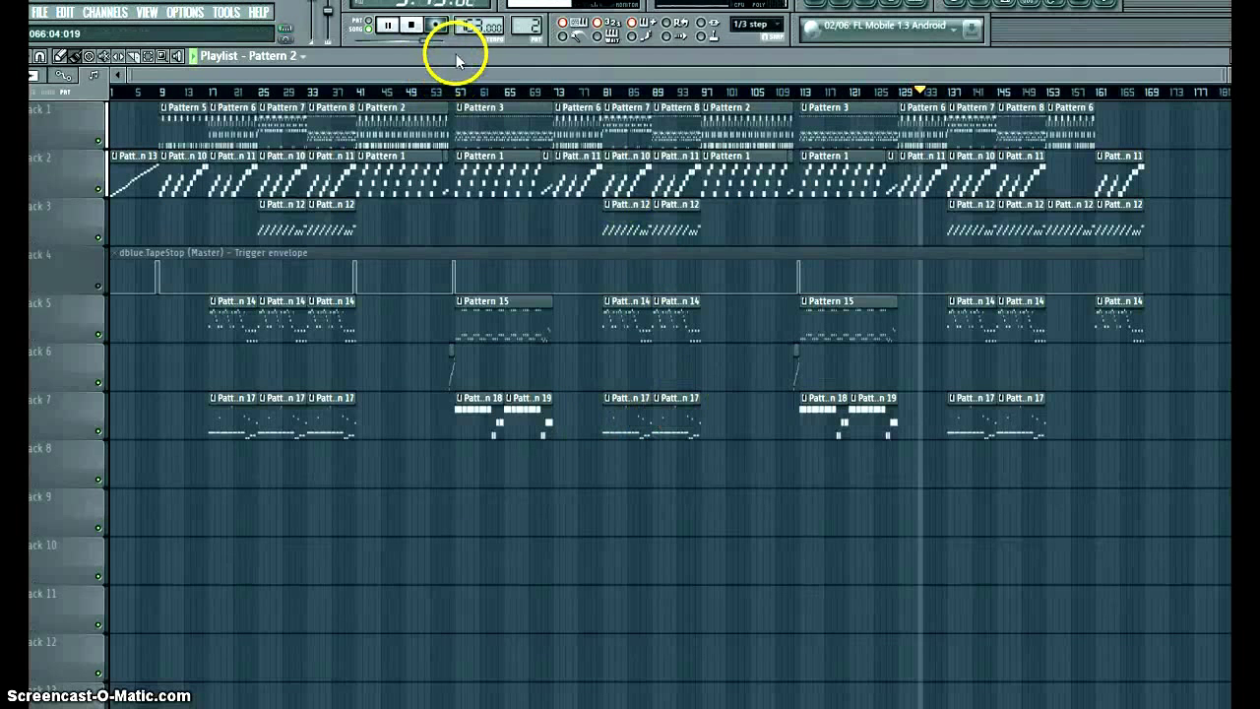
- Set the global grid snap to Line and save the project
click(768, 26)
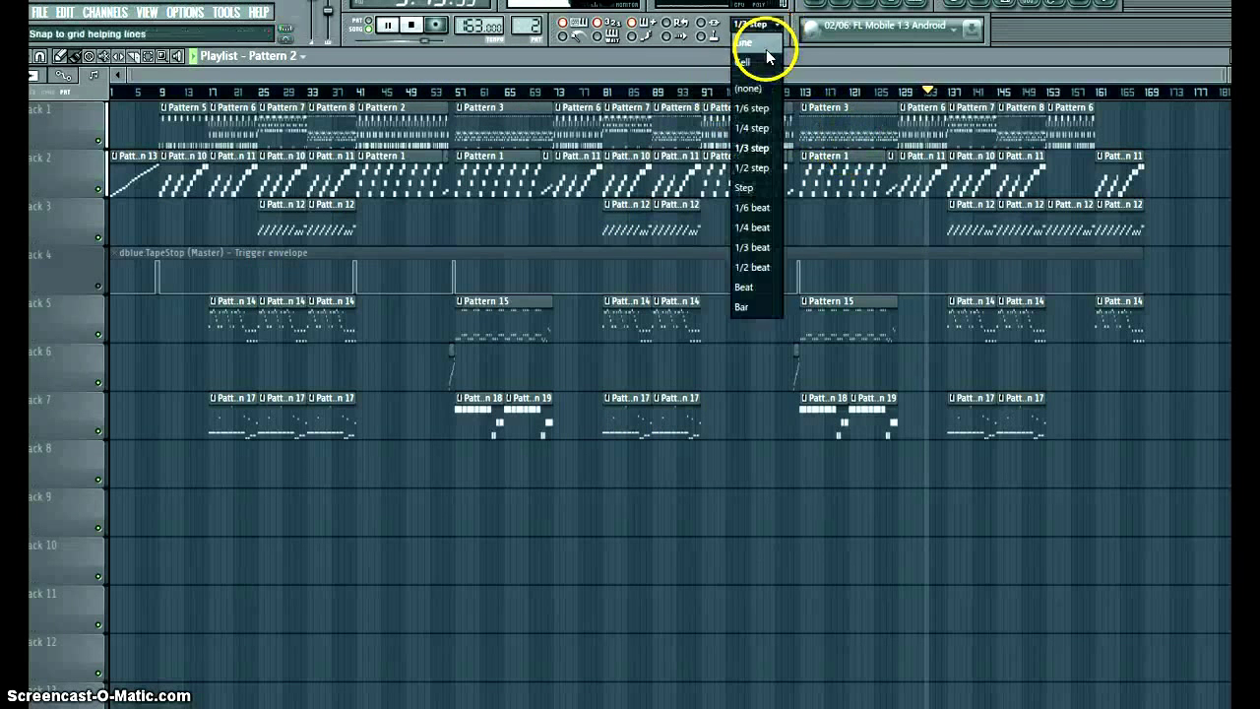
click(766, 48)
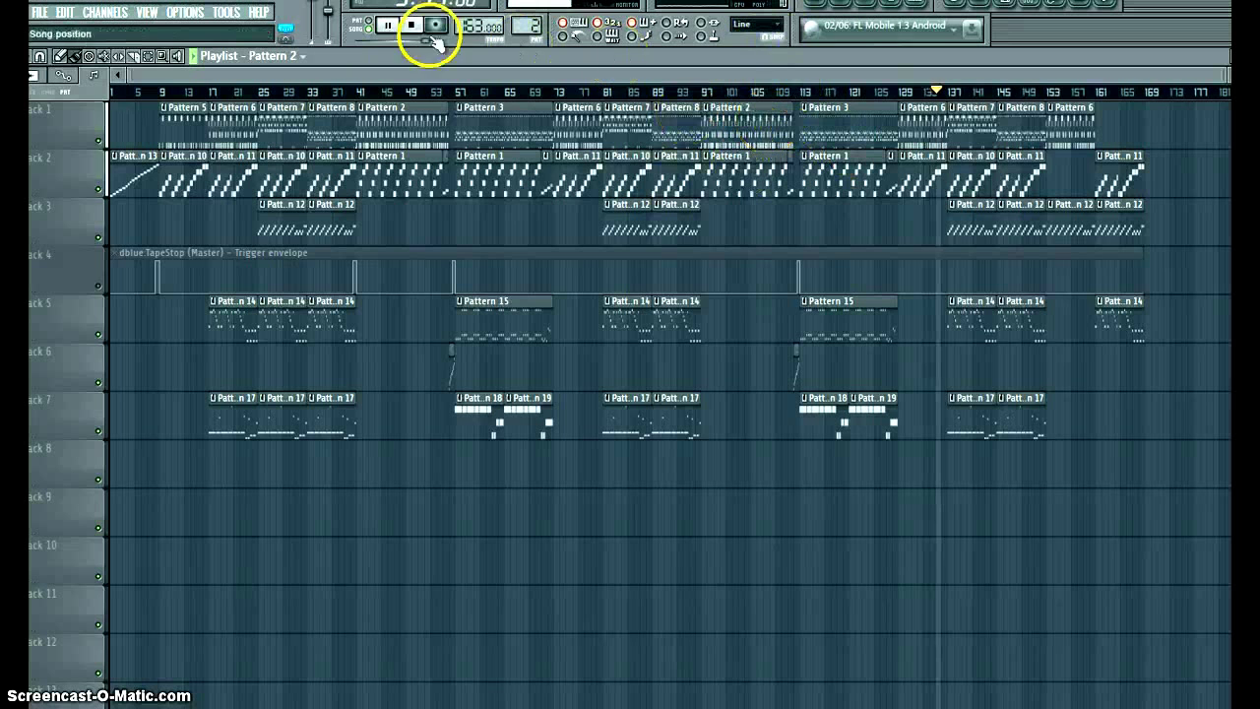
click(40, 12)
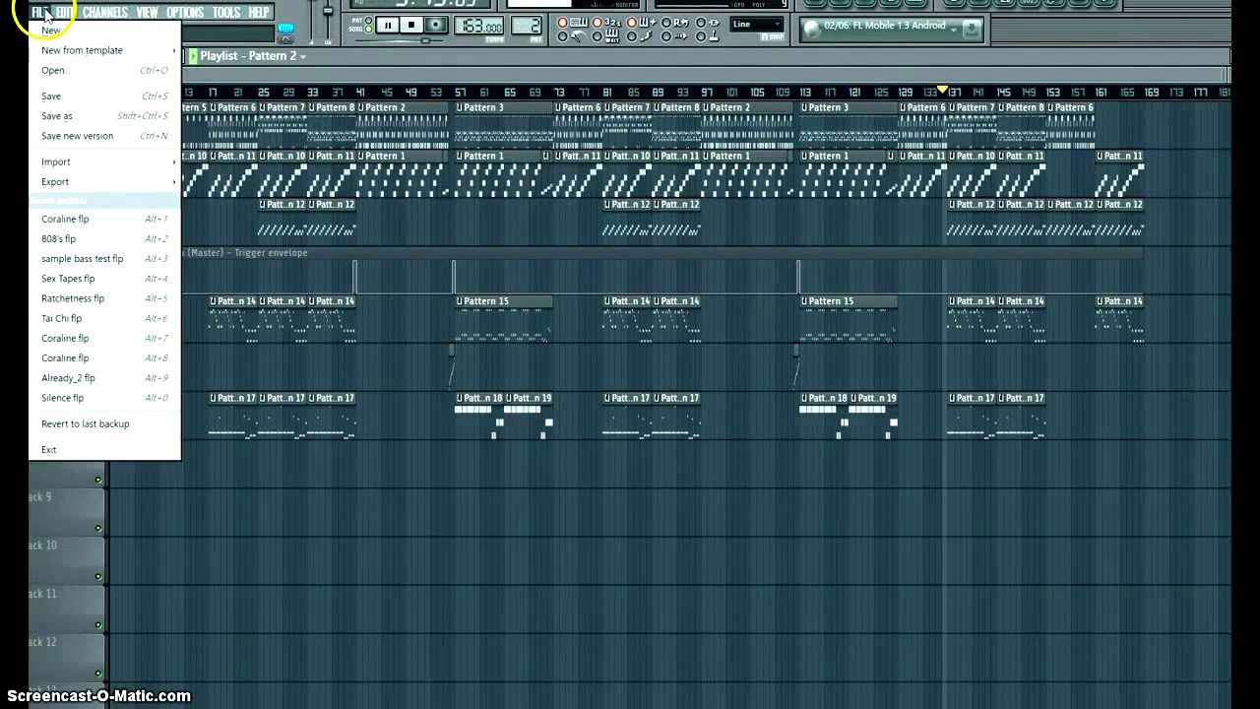
click(75, 96)
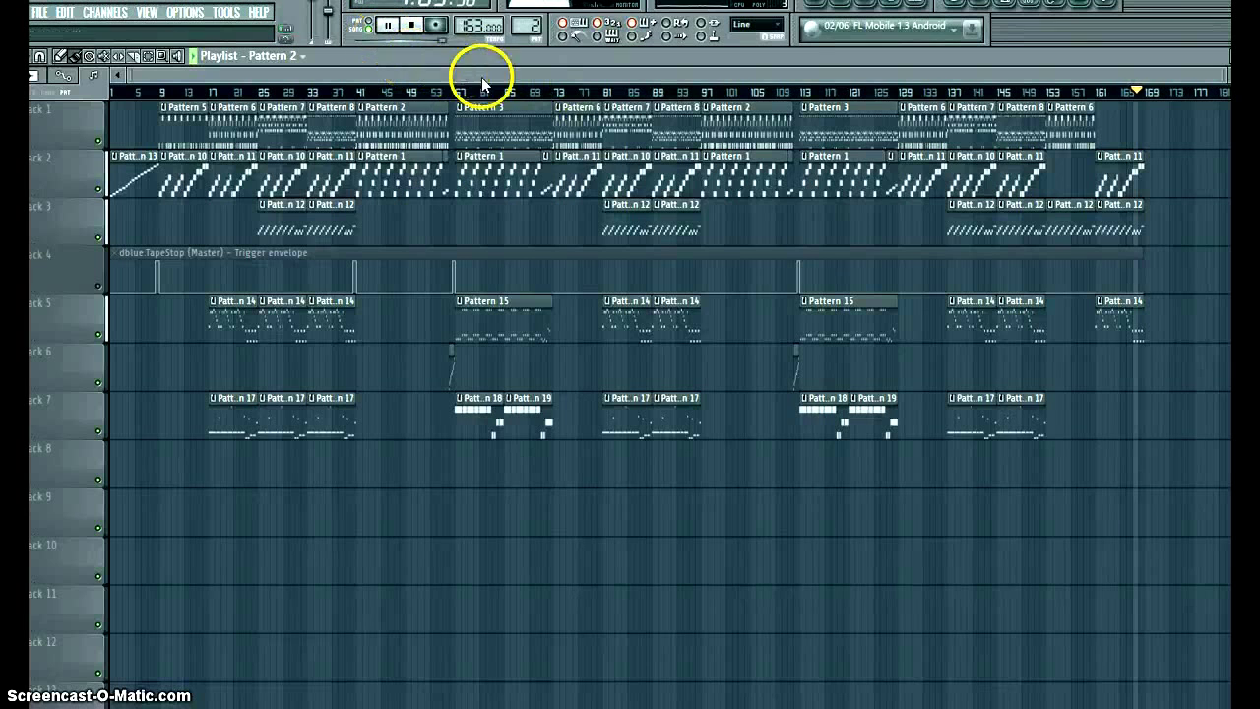
- Stop the song and display the step sequencer over the mixer with the Kick (25) track selected
click(411, 28)
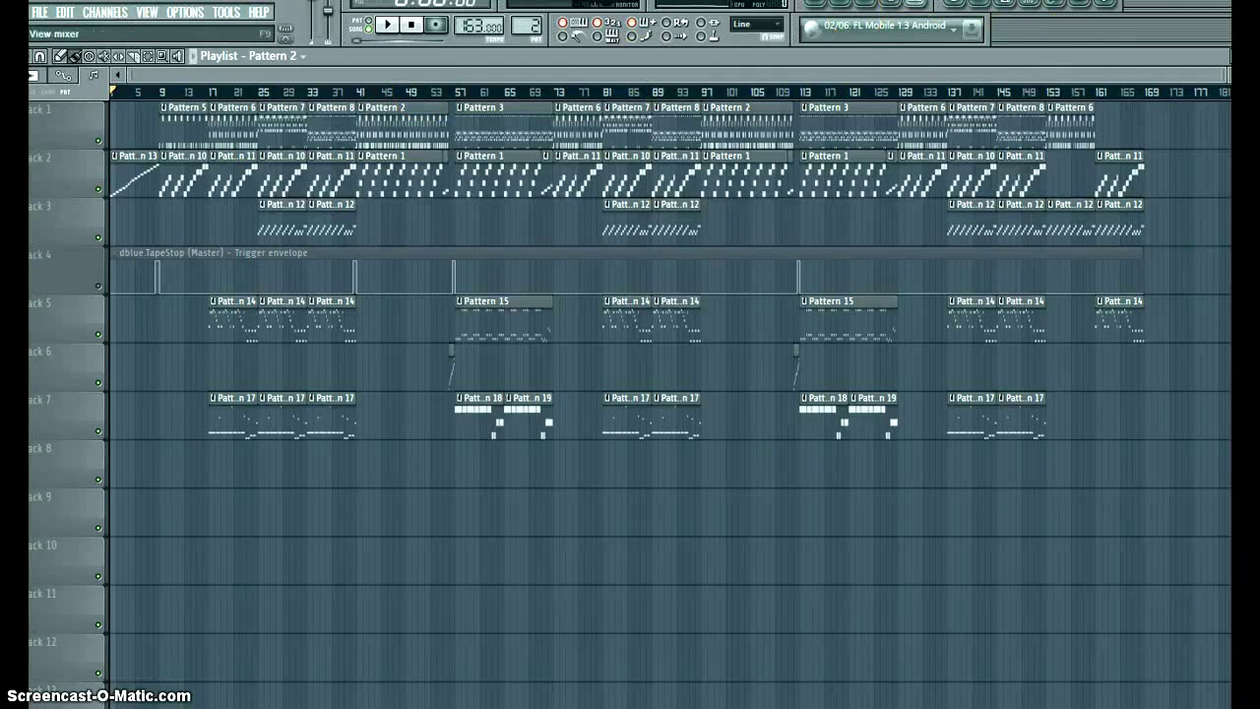
key(F9)
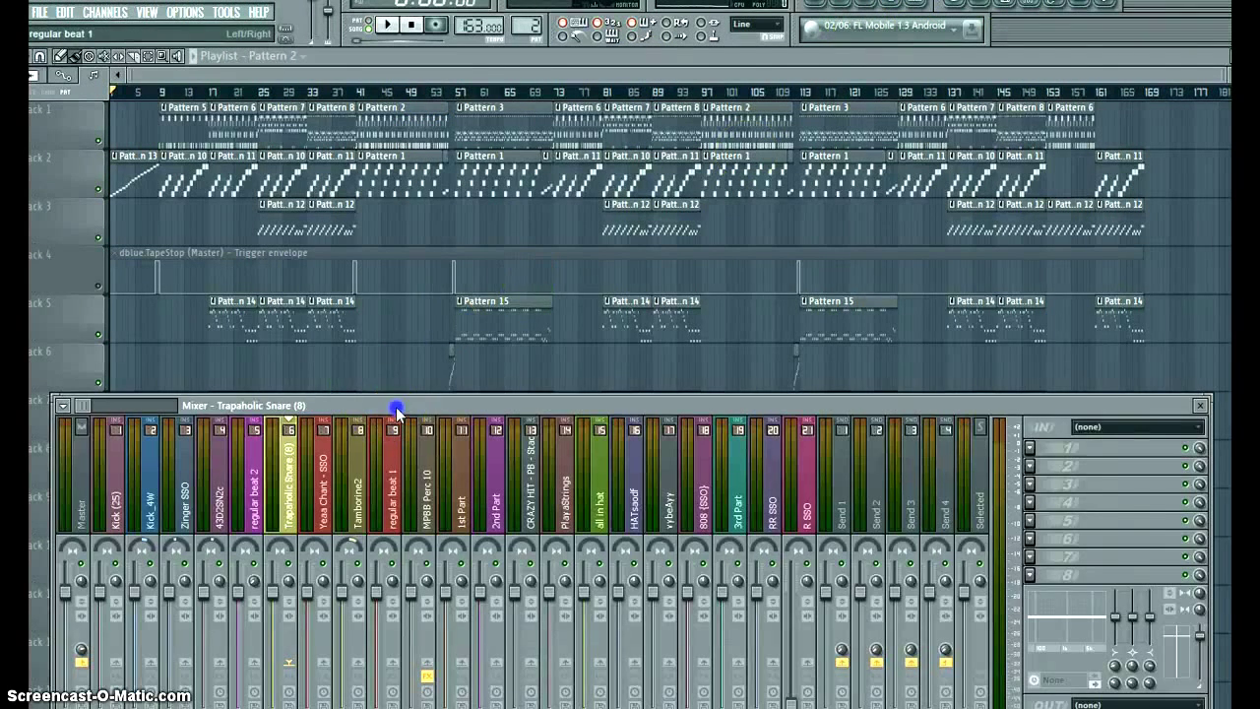
drag(396, 409, 387, 298)
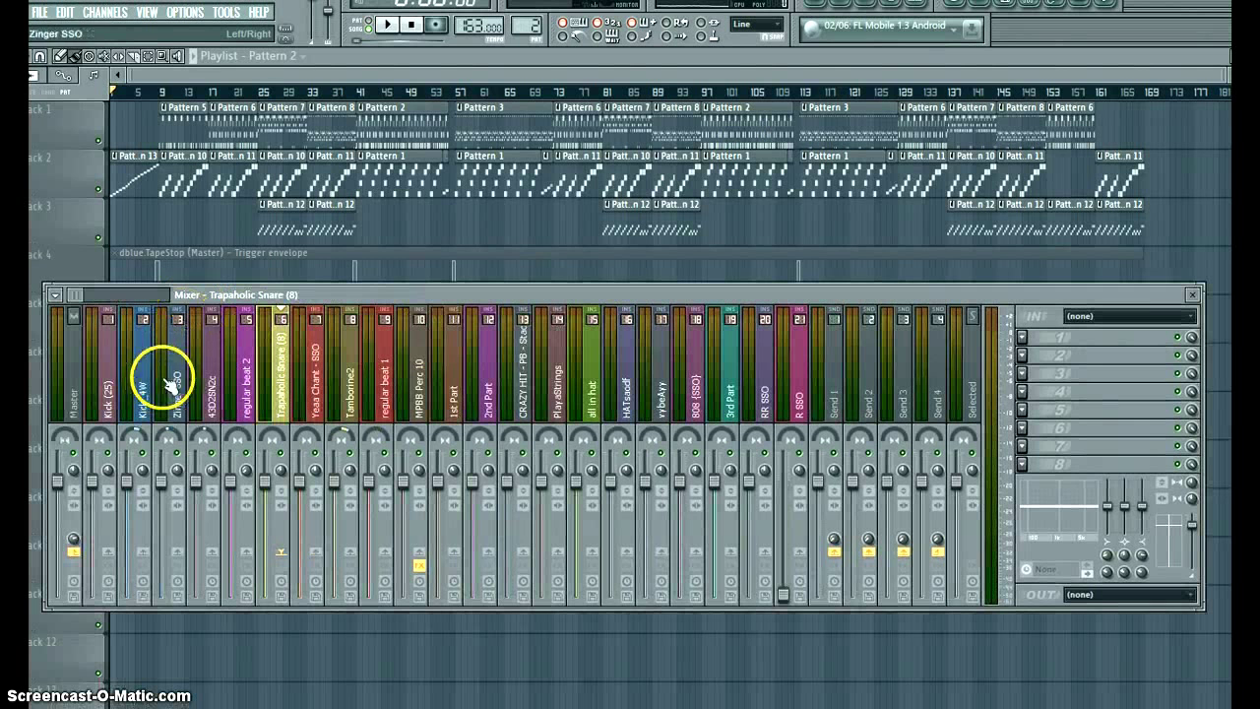
click(104, 356)
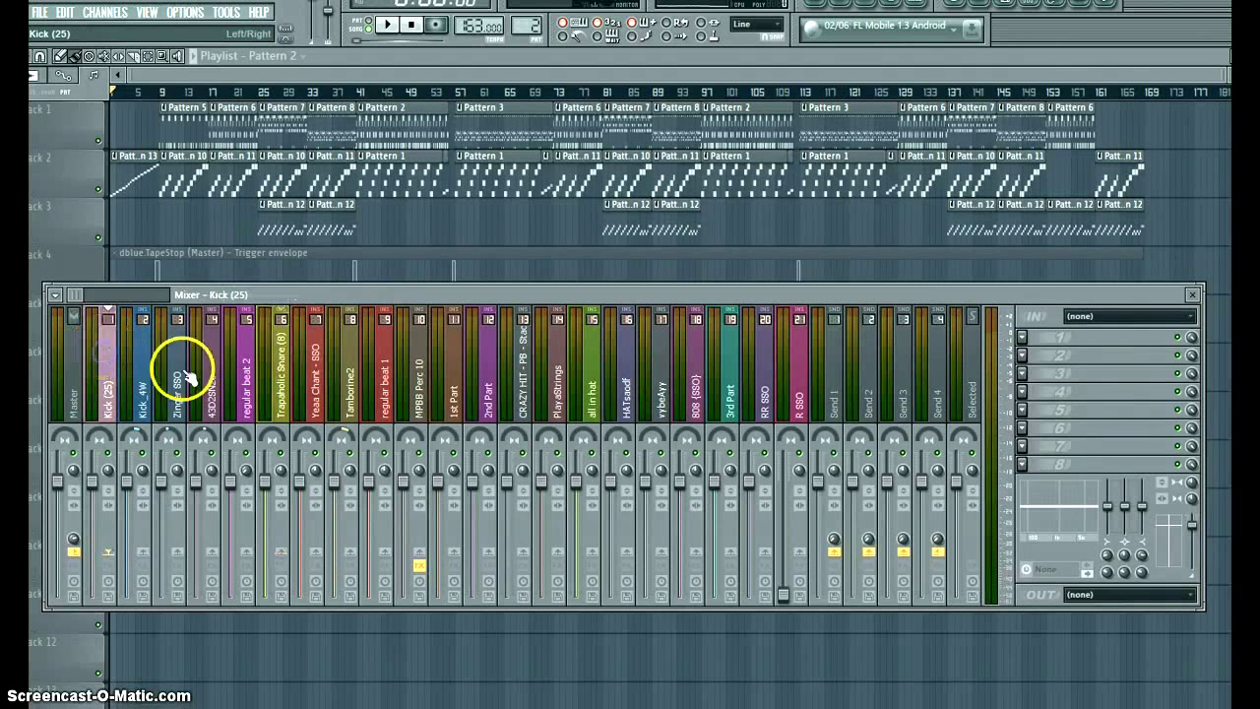
click(845, 10)
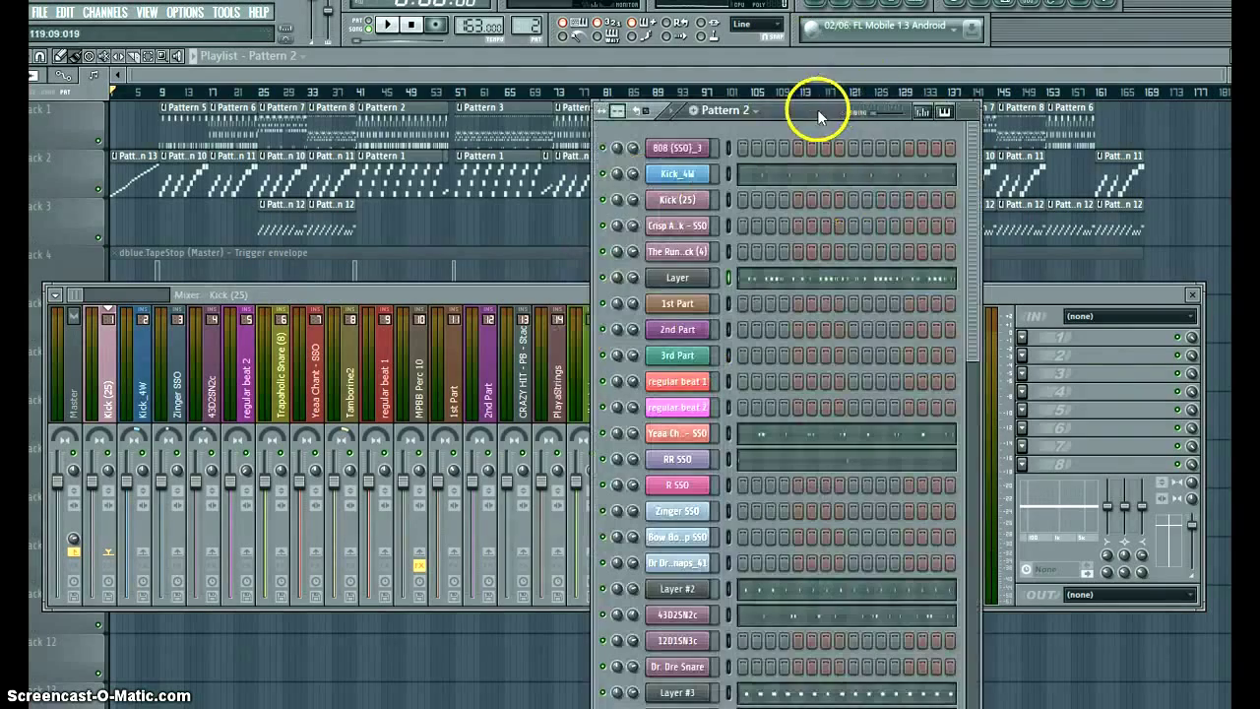
- Open the 1st Part channel's Slicex settings and arrange them beside the step sequencer so both are fully readable
drag(819, 116, 545, 77)
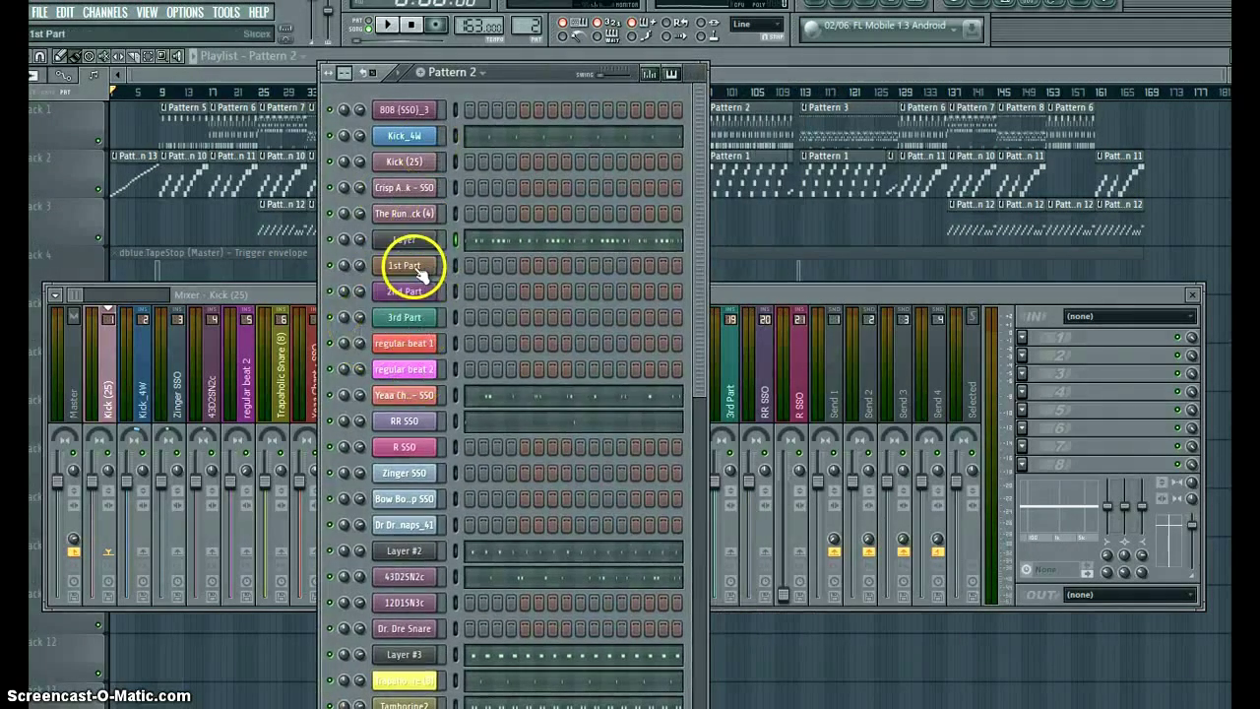
click(415, 271)
drag(515, 104, 464, 100)
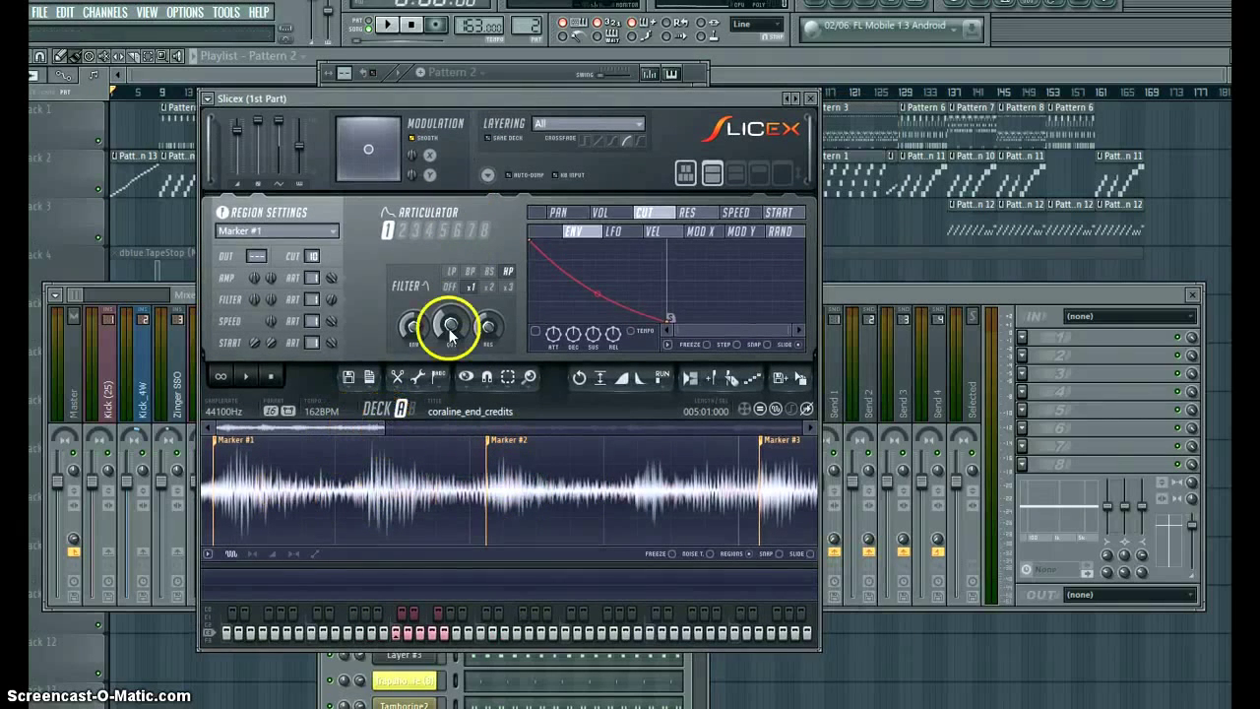
drag(418, 98, 729, 101)
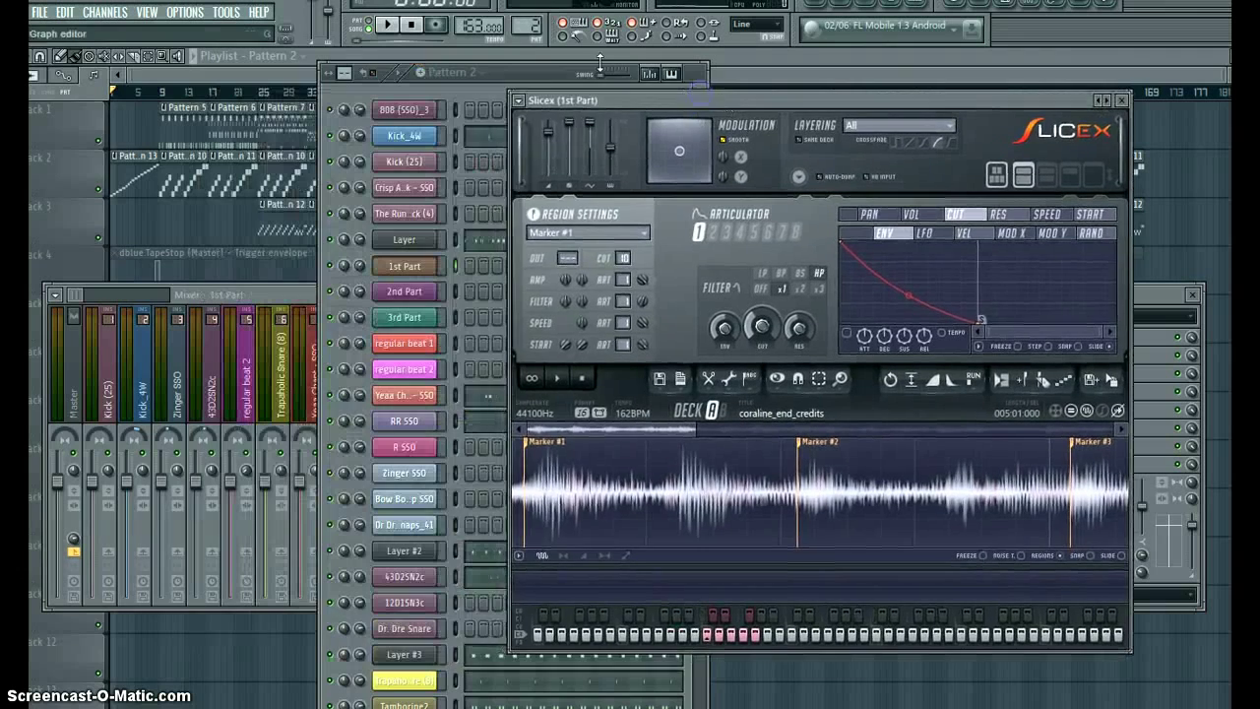
drag(552, 59, 296, 51)
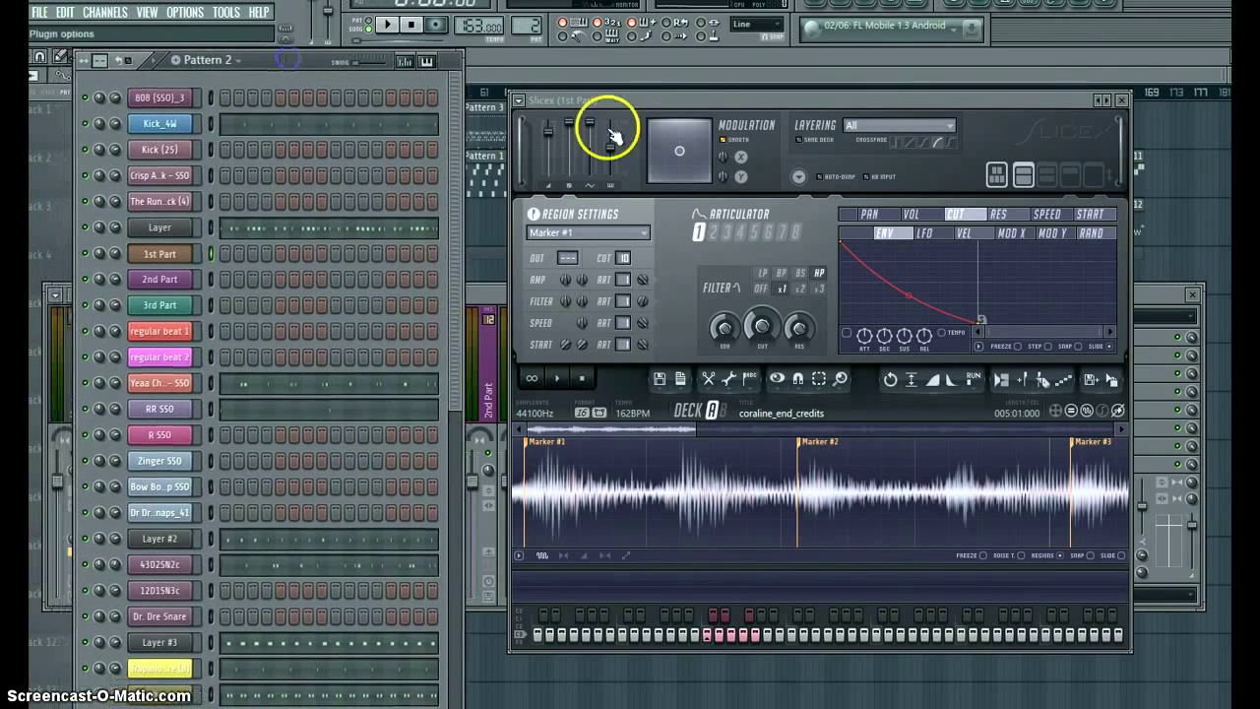
drag(698, 106, 665, 97)
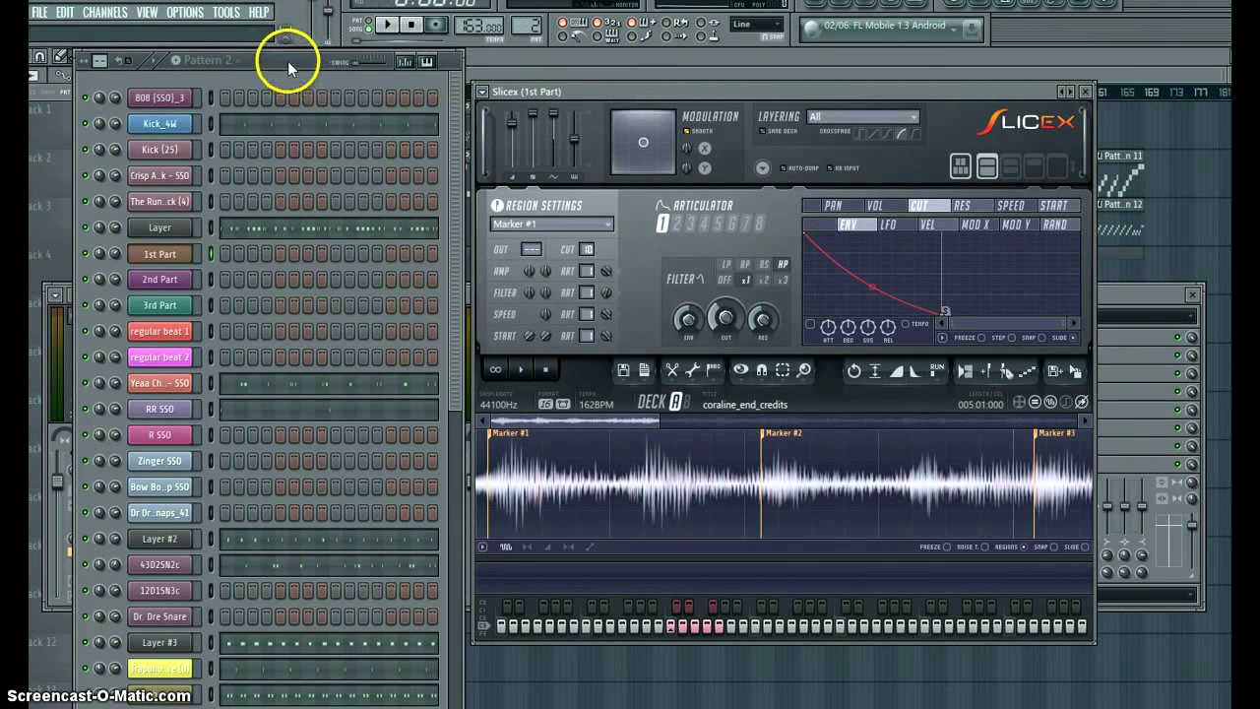
drag(288, 61, 286, 89)
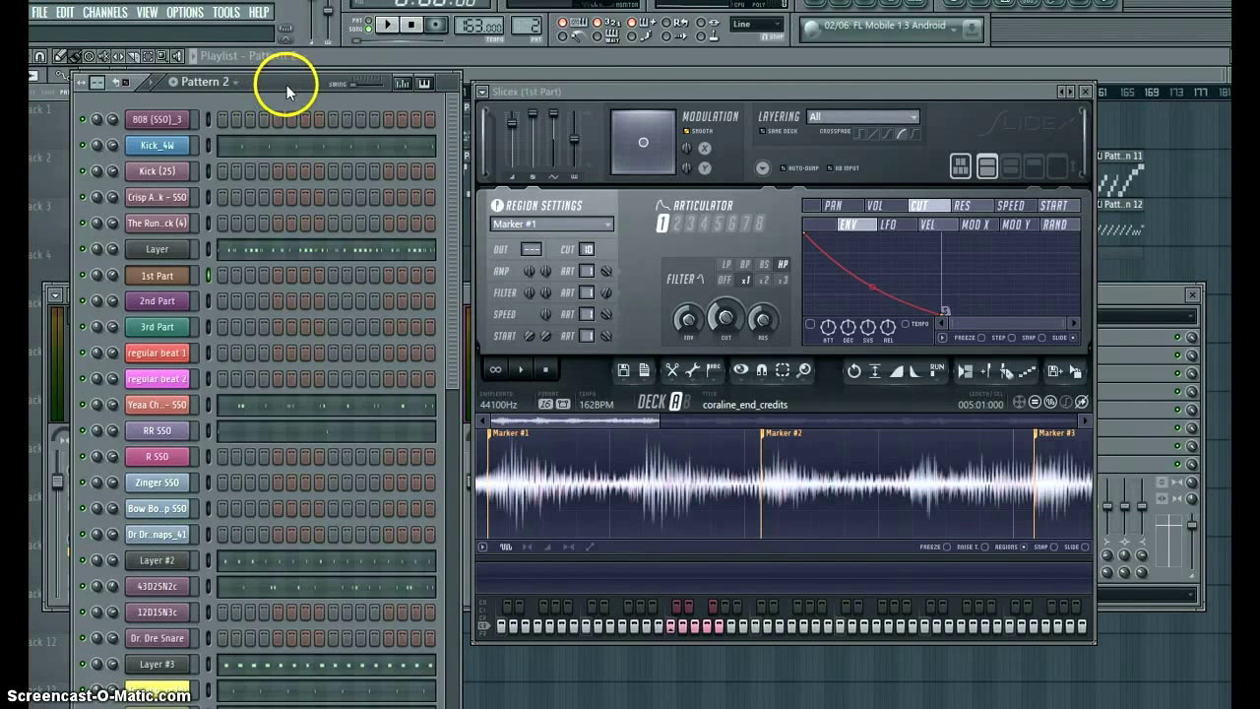
drag(719, 97, 712, 89)
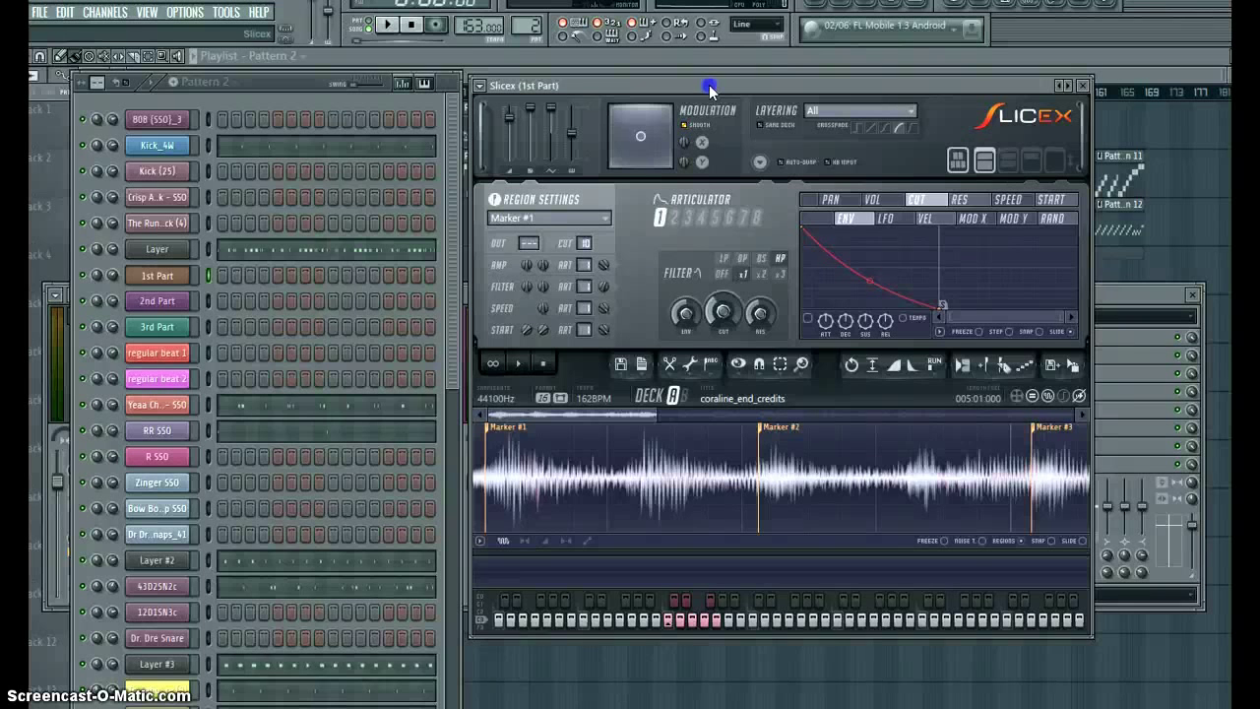
drag(712, 85, 711, 77)
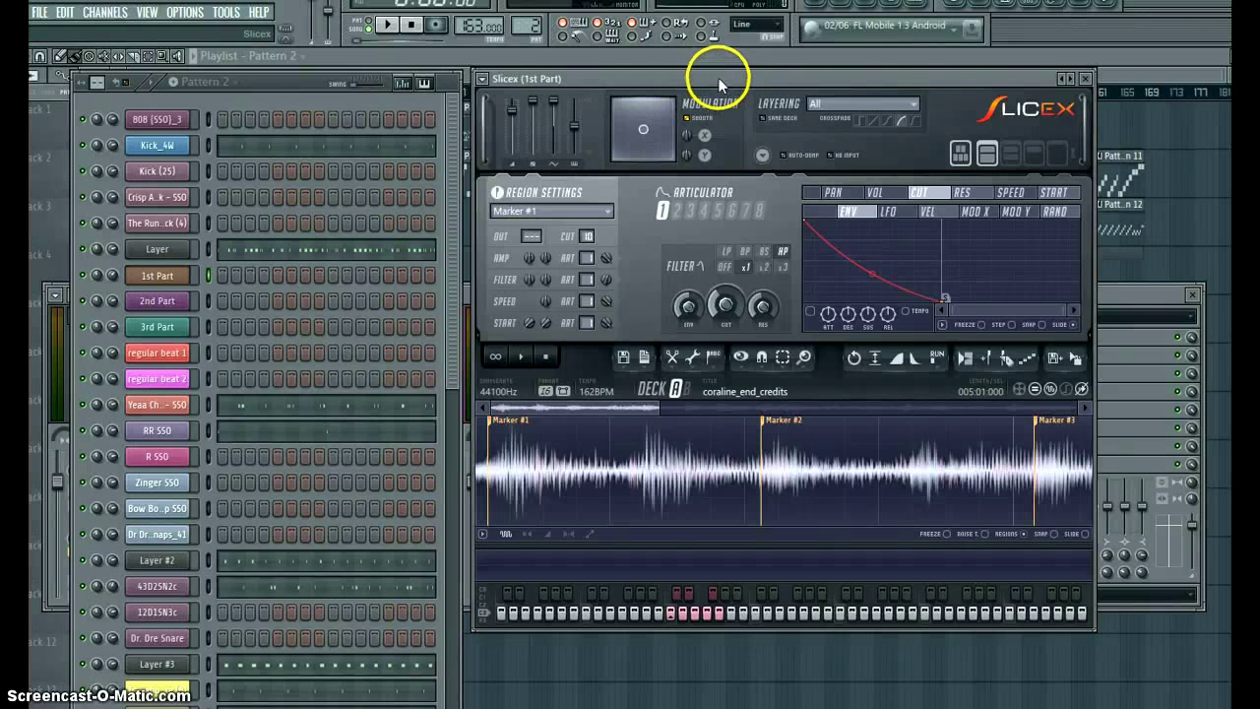
drag(717, 78, 717, 90)
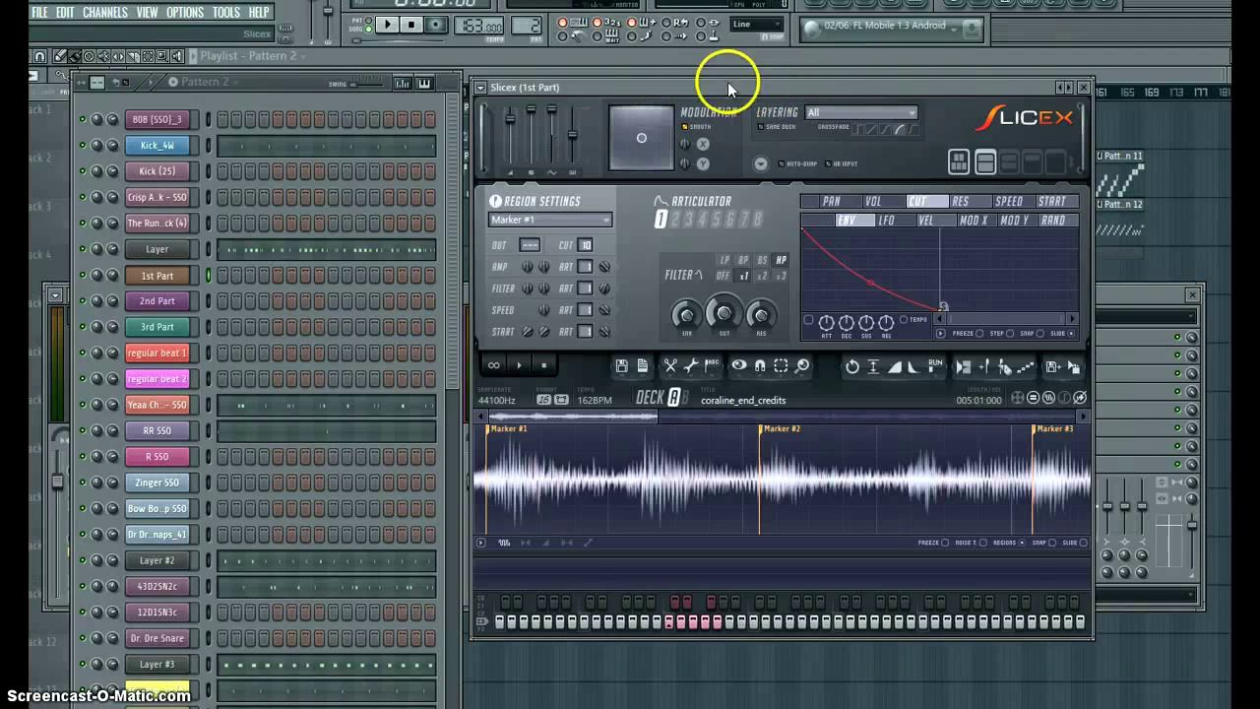
click(658, 88)
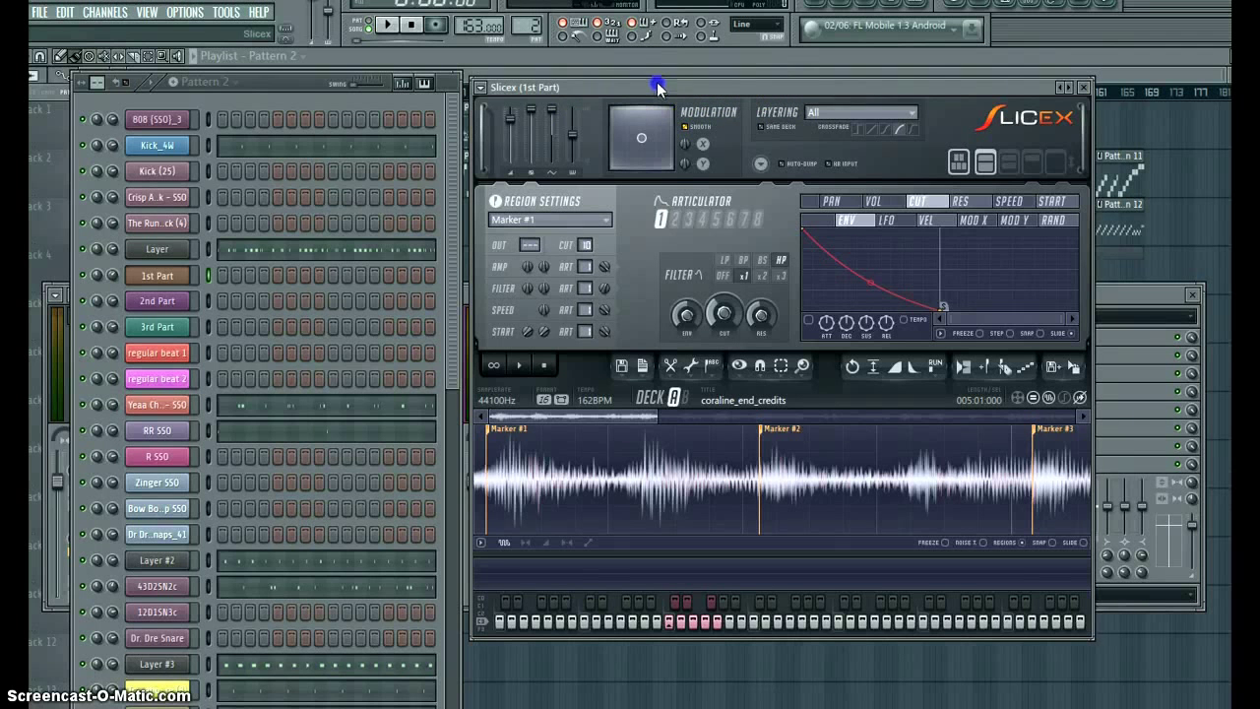
drag(658, 88, 681, 81)
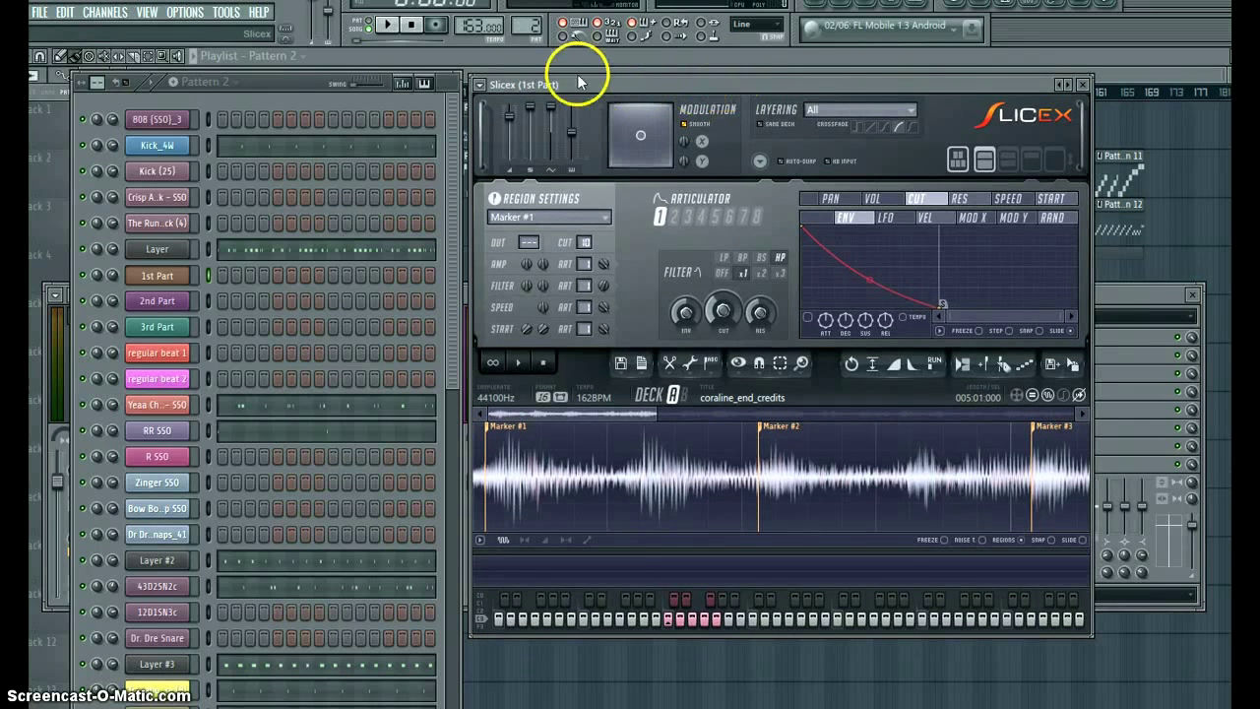
drag(635, 91, 710, 87)
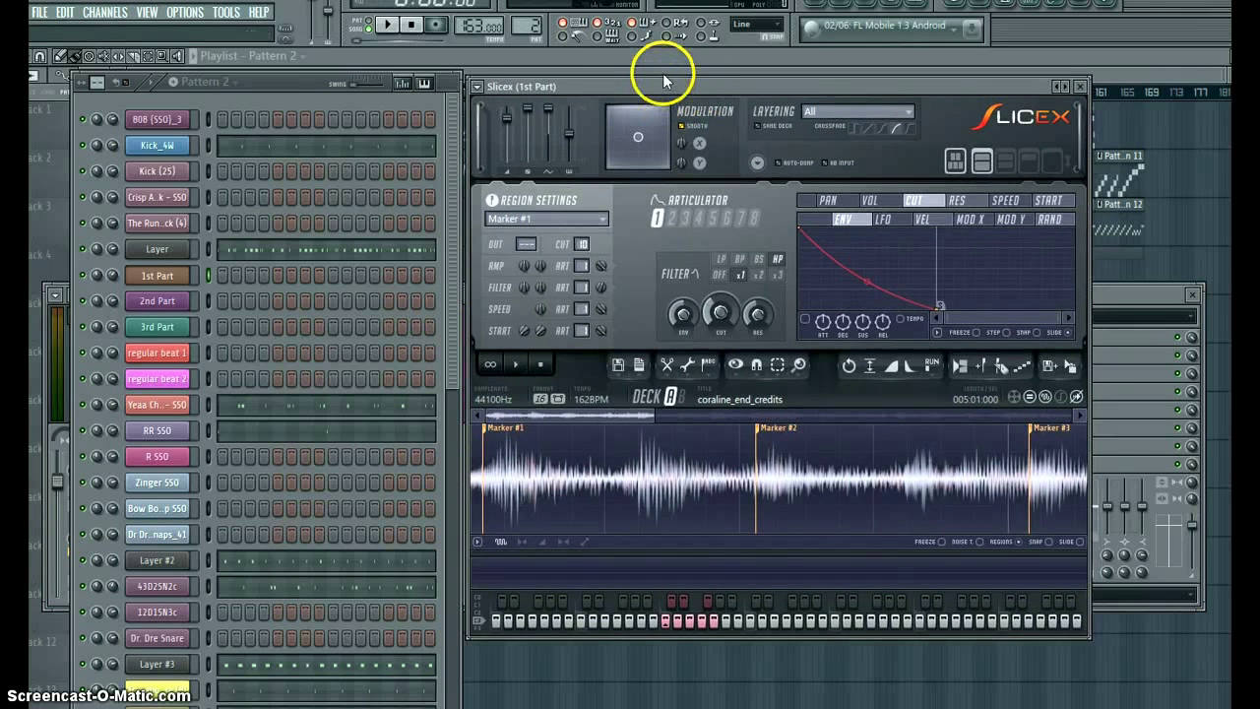
drag(761, 89, 780, 96)
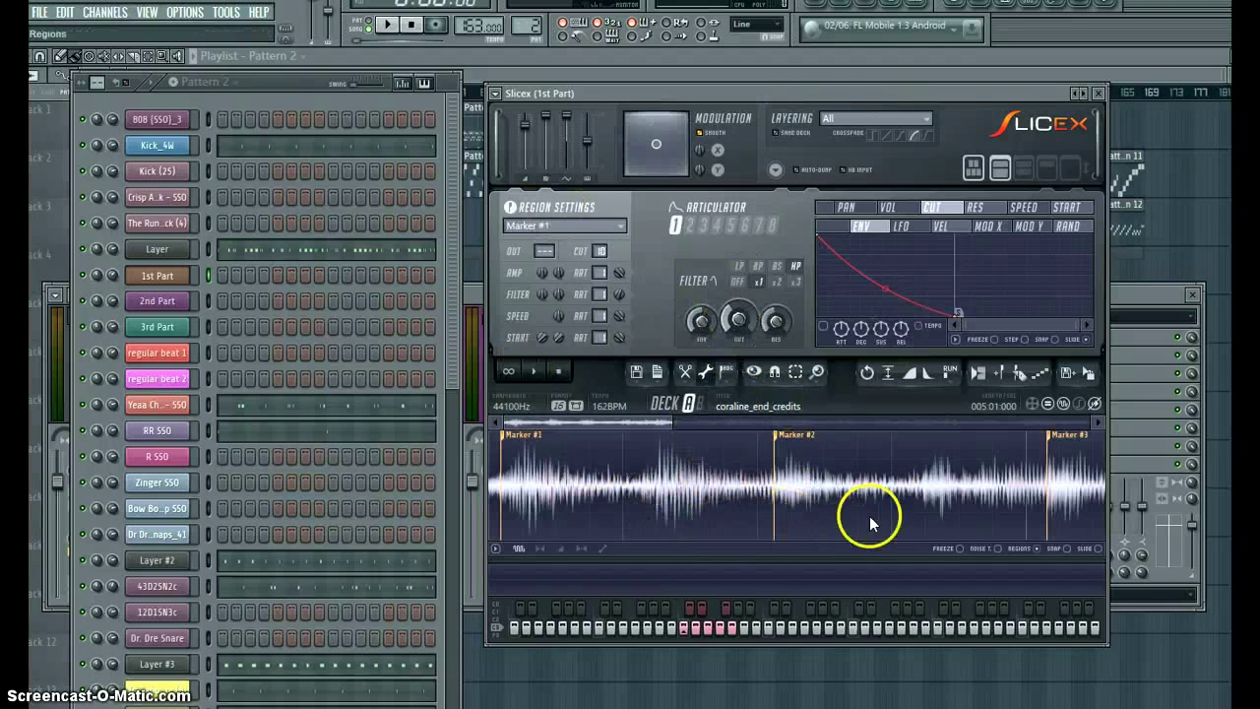
- Preview the coraline_end_credits sample in the 1st Part Slicex and widen the waveform view to show more slice markers
click(160, 278)
click(160, 277)
click(541, 372)
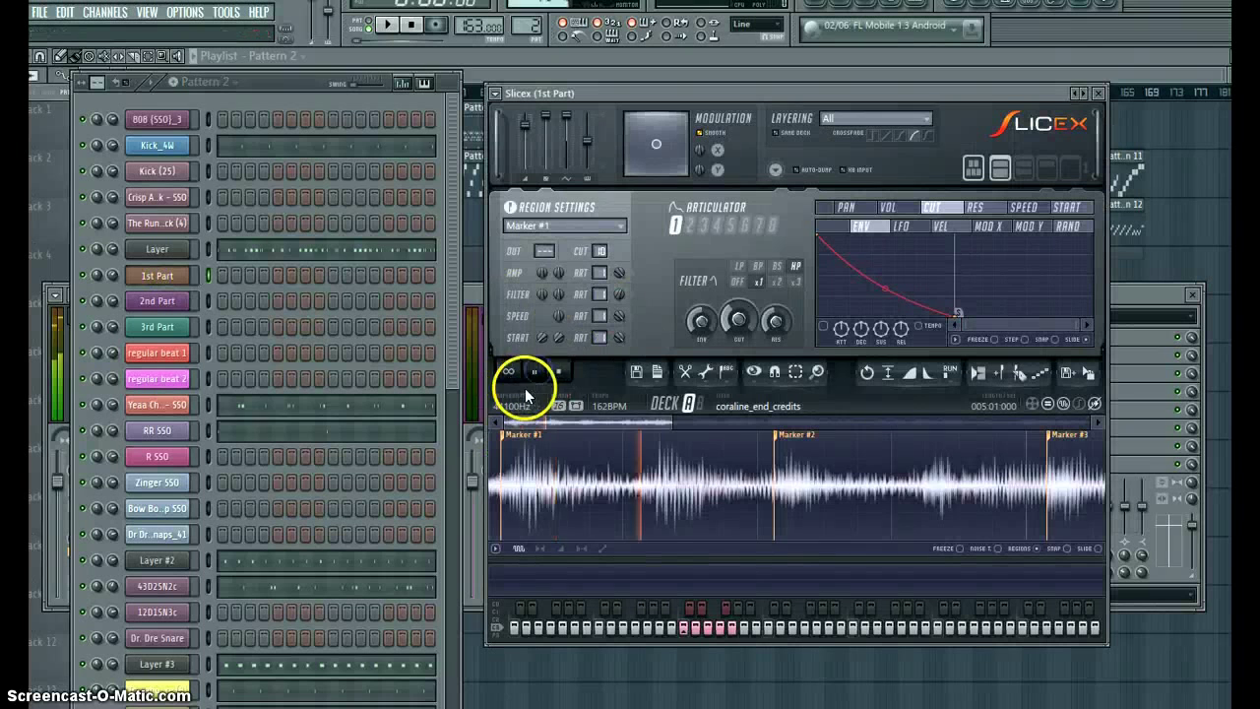
scroll(645, 471, down, 1)
scroll(645, 471, down, 4)
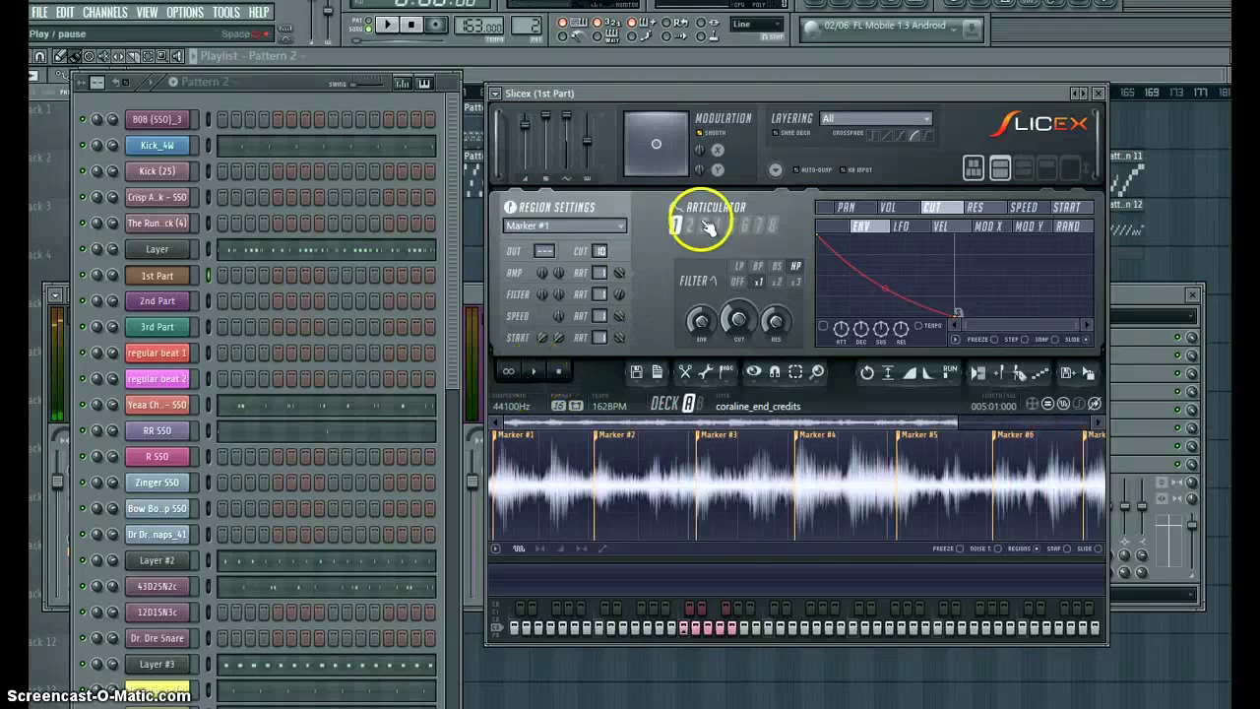
drag(841, 97, 674, 105)
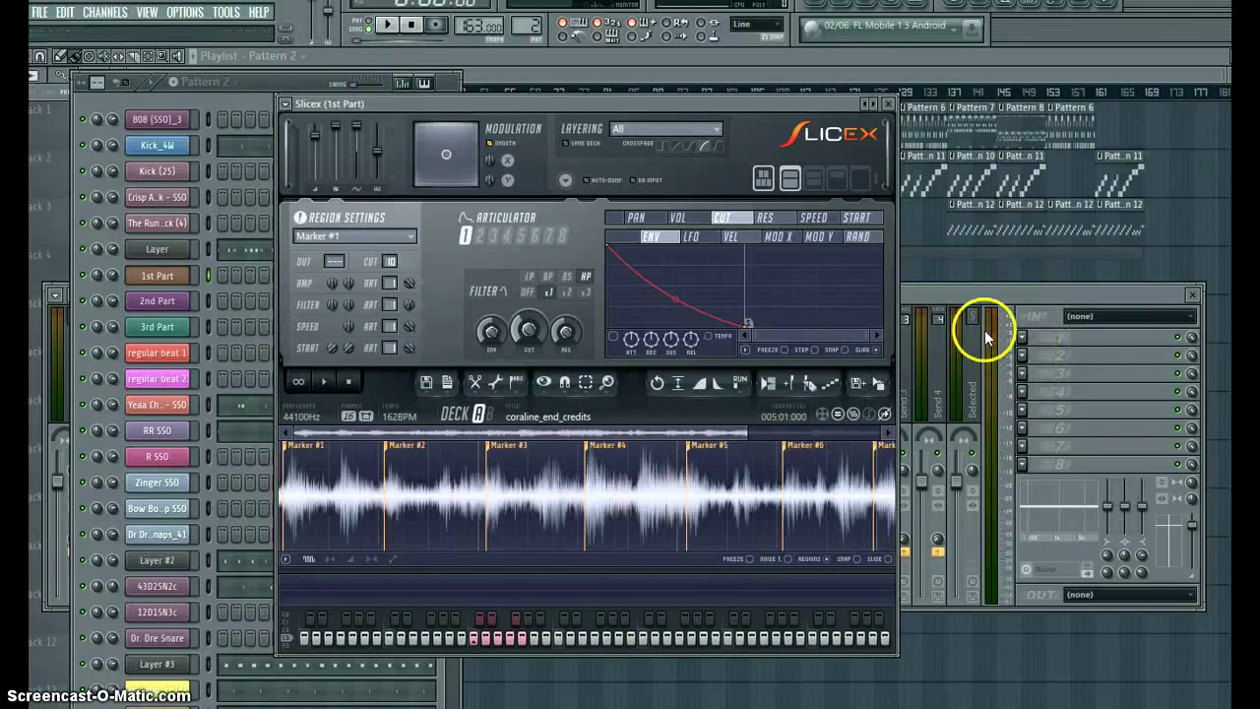
drag(562, 104, 723, 102)
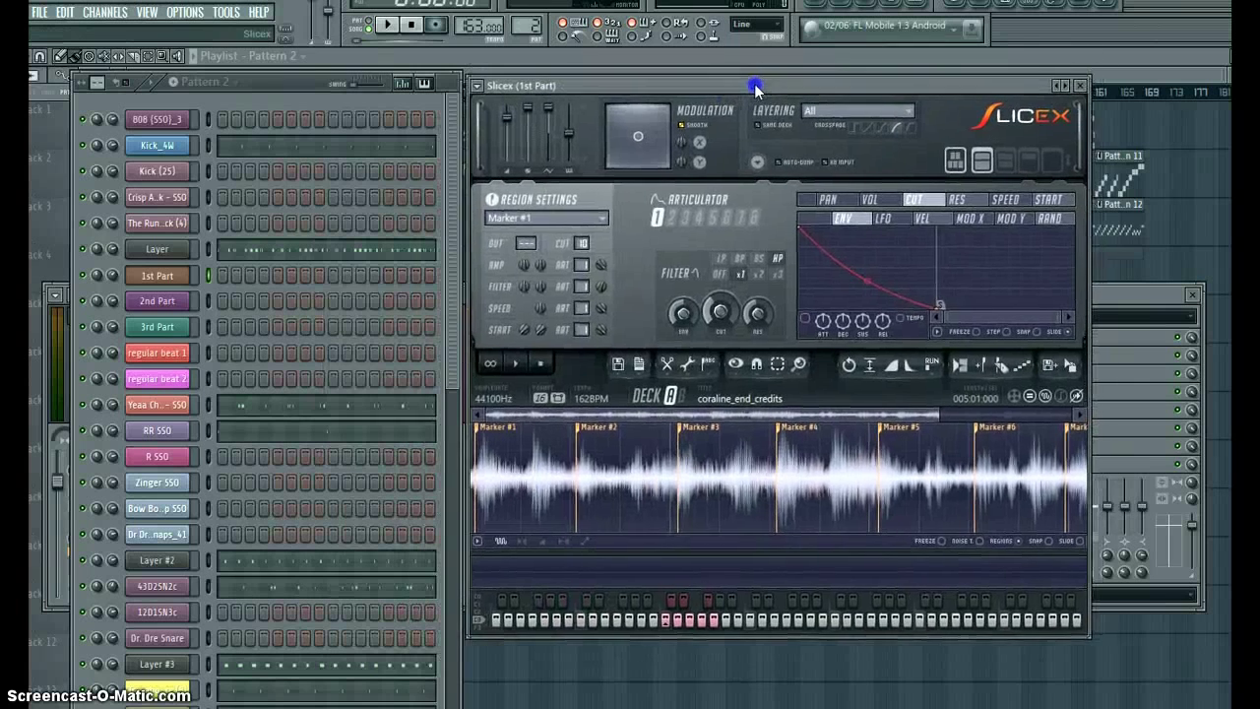
click(647, 90)
mouse_move(658, 94)
mouse_down()
mouse_move(675, 86)
mouse_move(618, 85)
mouse_move(676, 89)
mouse_move(655, 91)
mouse_move(715, 71)
mouse_up()
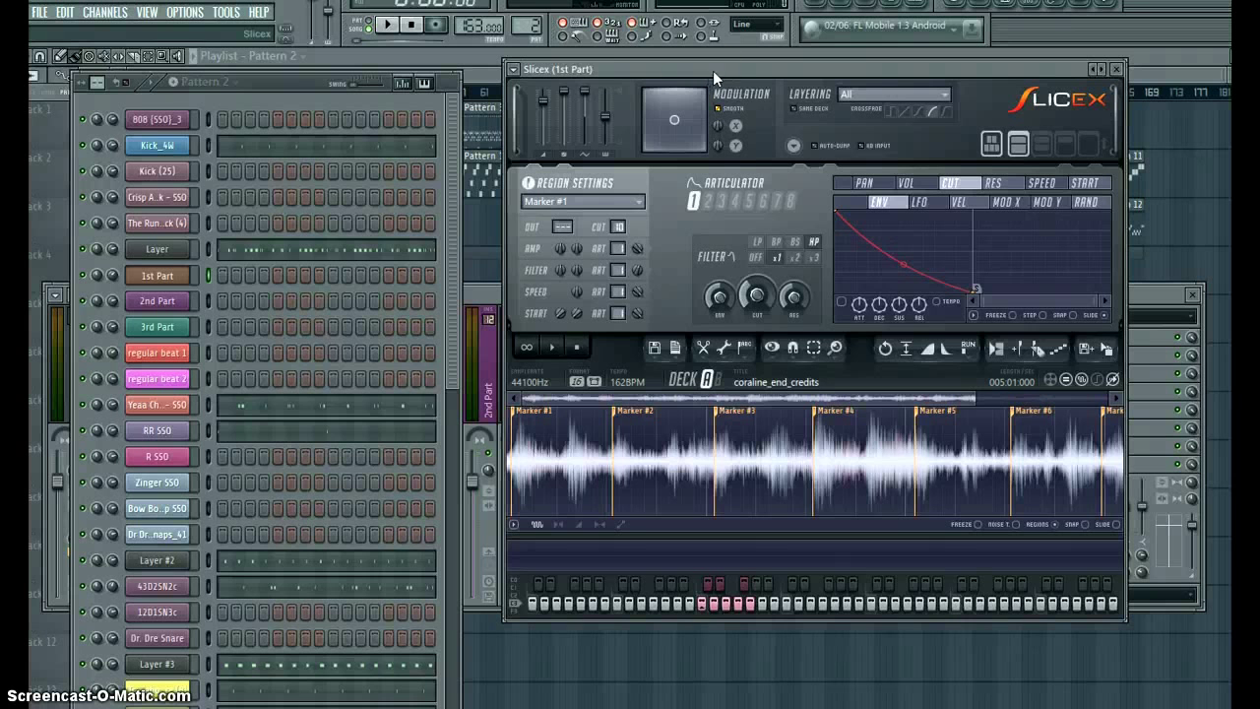
mouse_move(641, 85)
mouse_down()
mouse_move(592, 97)
mouse_move(686, 81)
mouse_move(630, 73)
mouse_up()
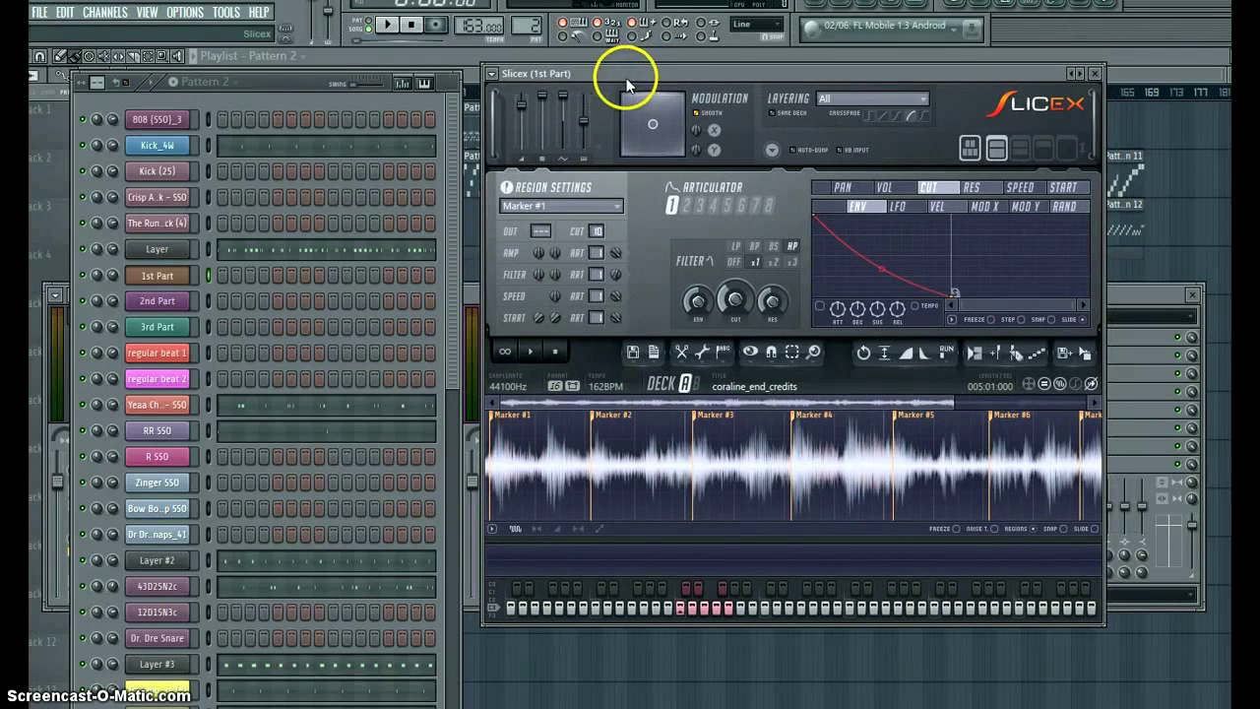
click(679, 70)
mouse_move(685, 72)
mouse_down()
mouse_move(659, 85)
mouse_move(687, 70)
mouse_up()
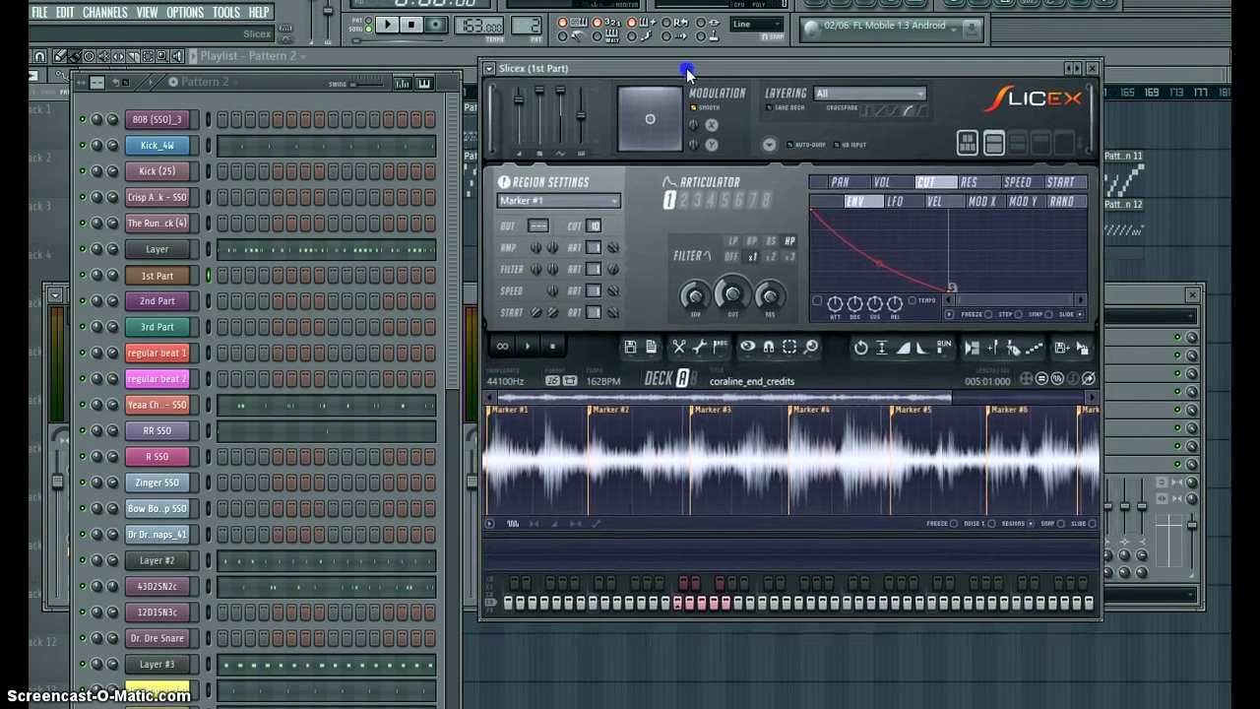
drag(304, 84, 293, 68)
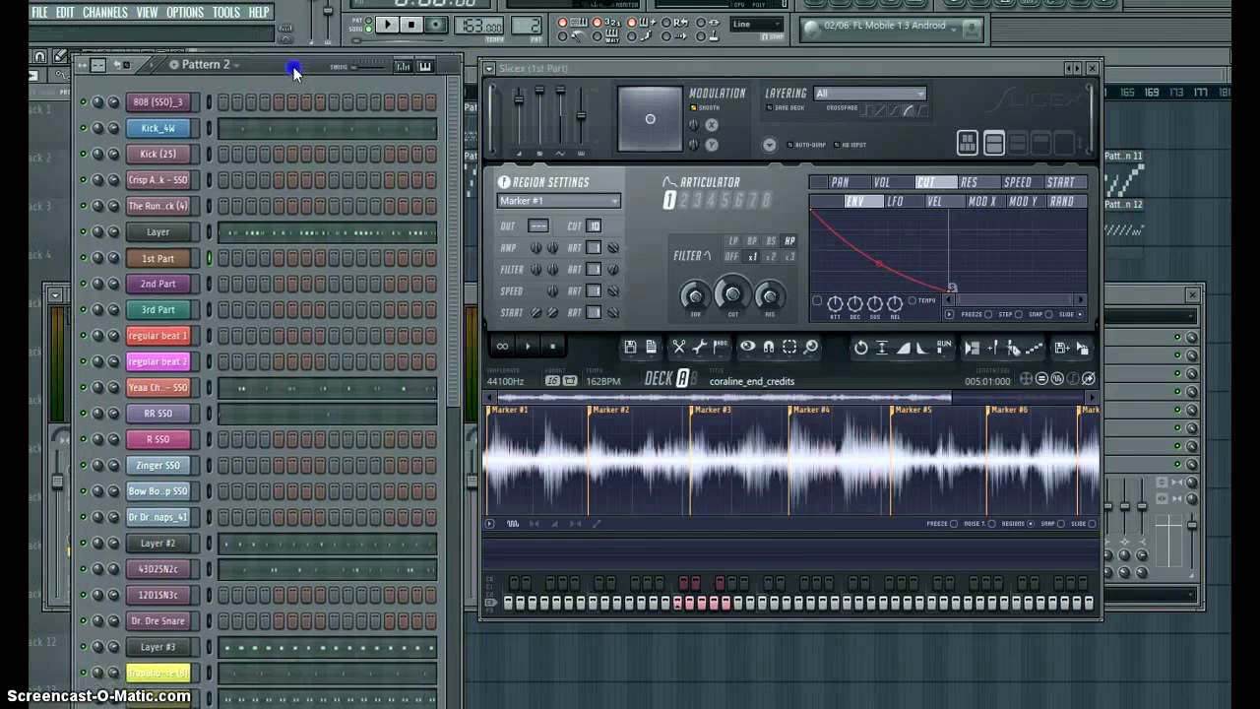
click(416, 155)
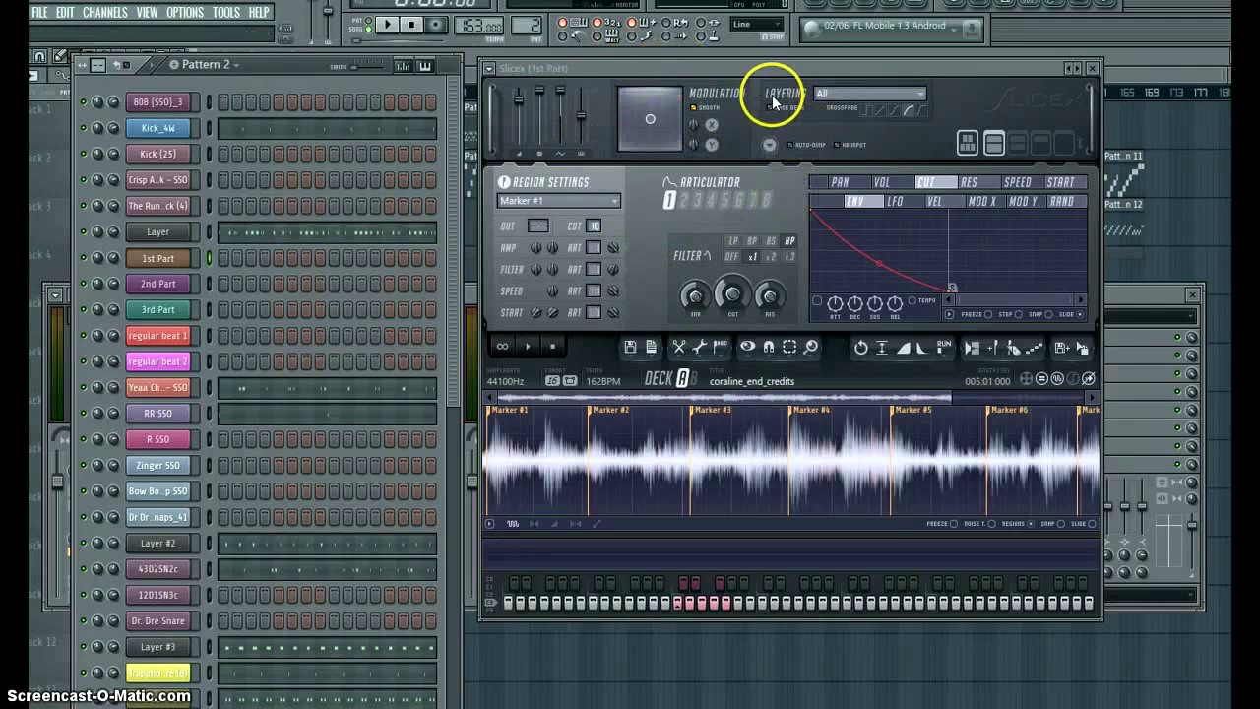
mouse_move(713, 69)
mouse_down()
mouse_move(729, 59)
mouse_move(710, 67)
mouse_up()
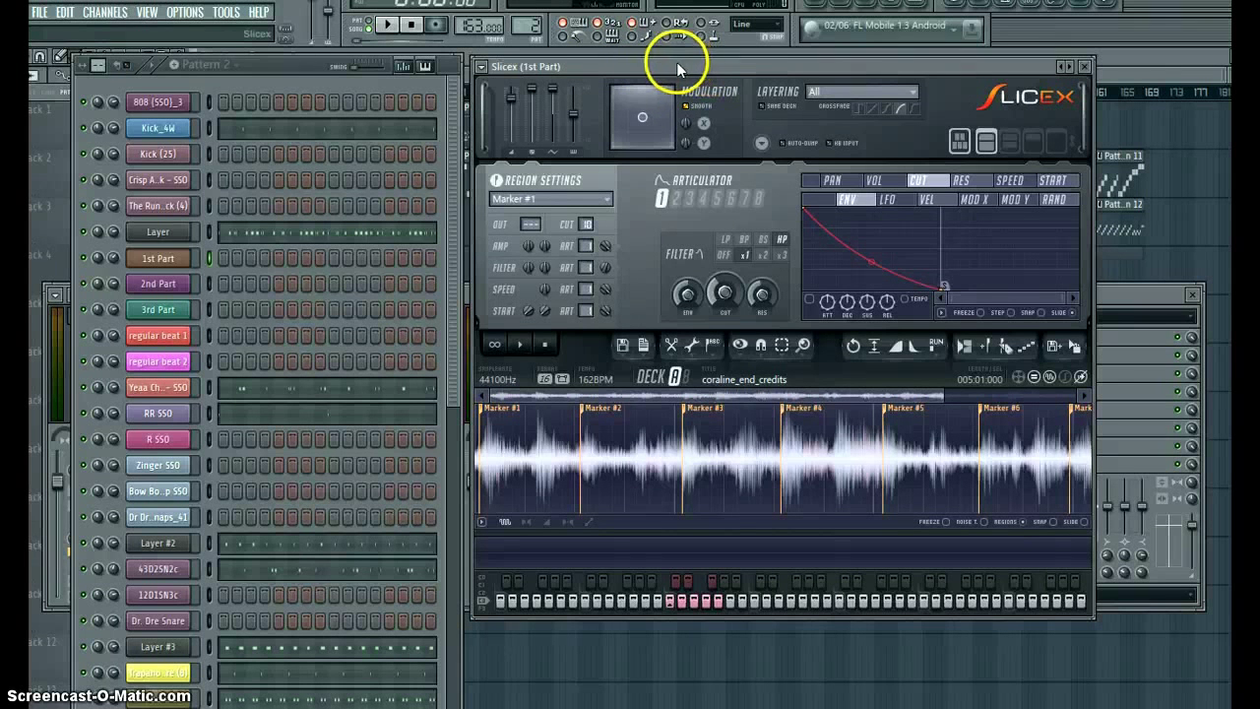
drag(676, 62, 673, 67)
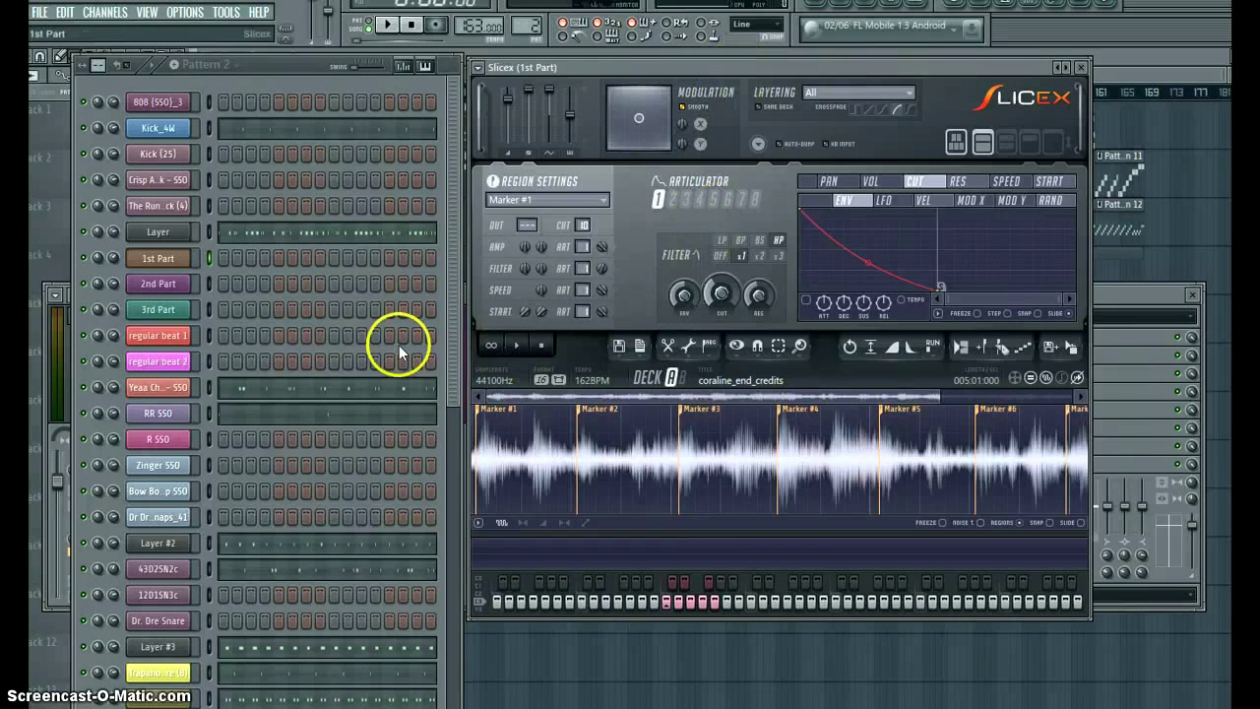
- Open the 2nd Part channel's Slicex, preview its sample, and examine the slice markers back to Marker #1
click(151, 283)
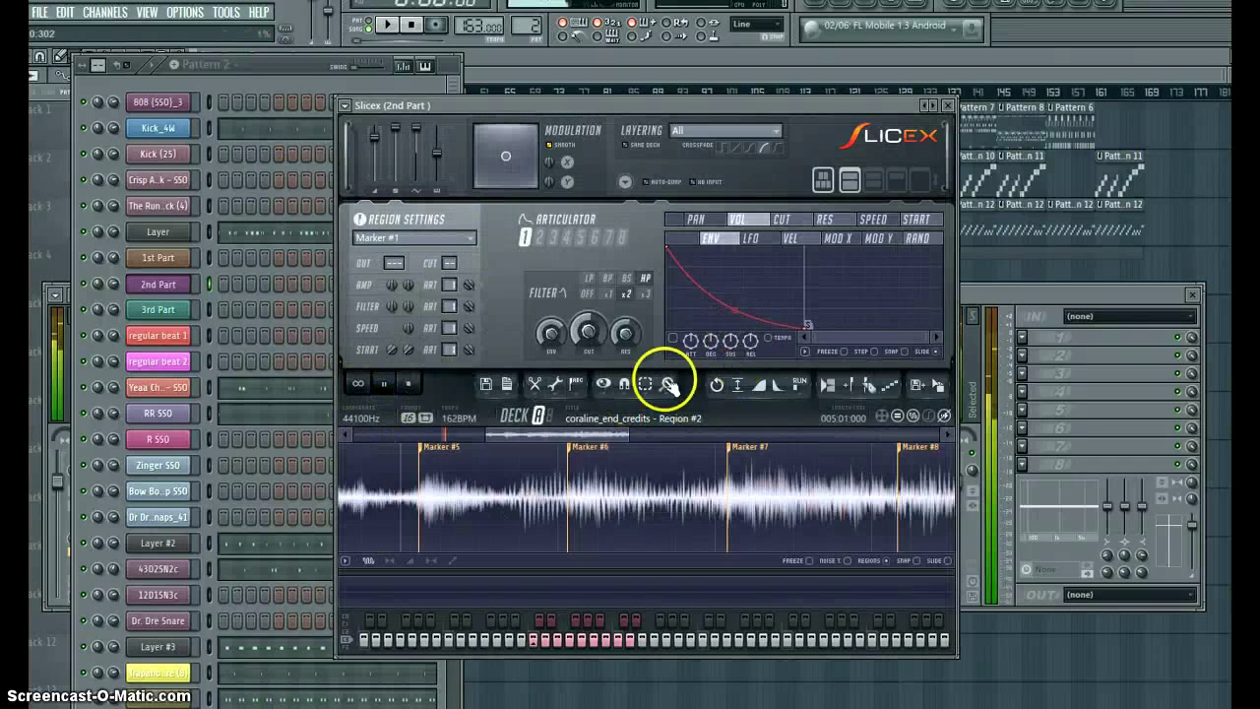
drag(548, 436, 626, 485)
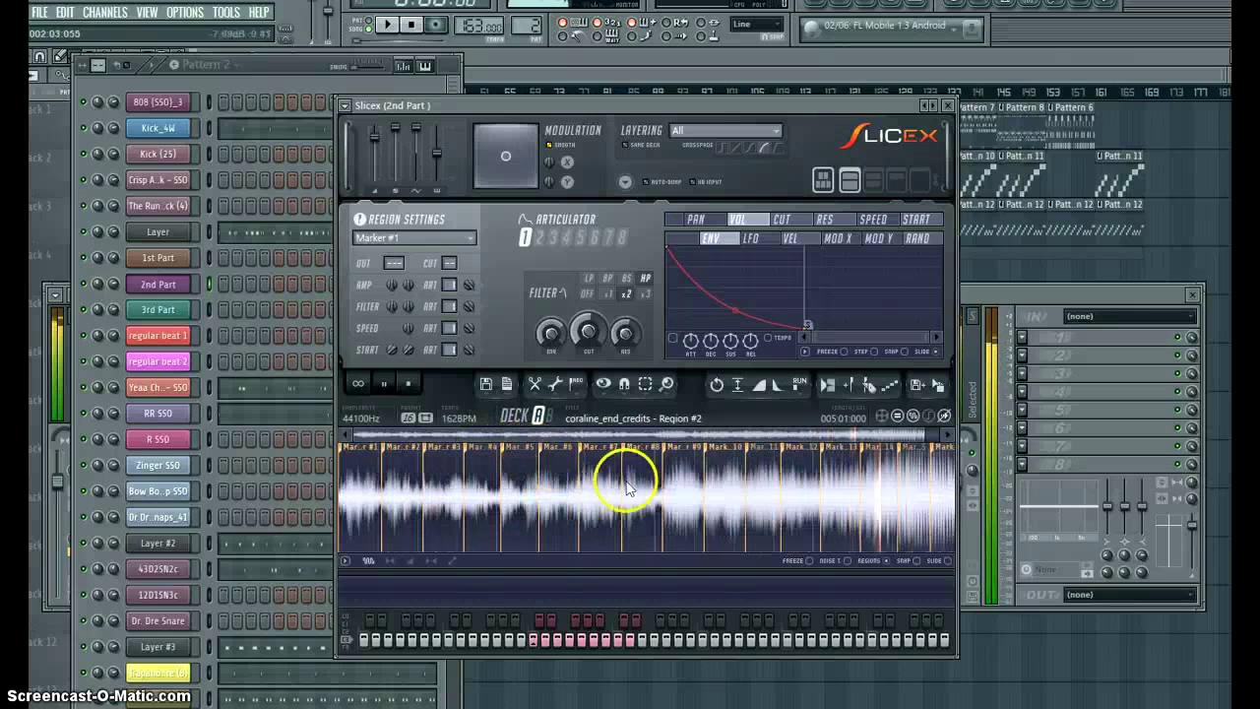
click(386, 383)
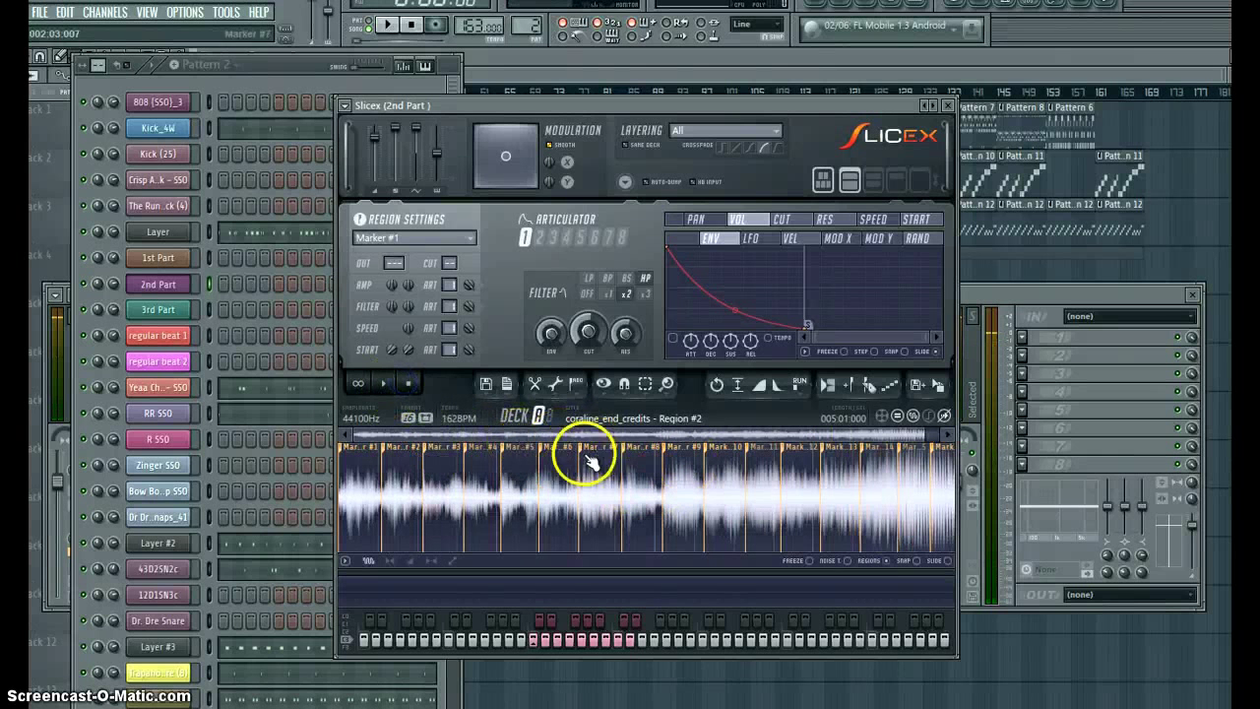
scroll(565, 505, up, 2)
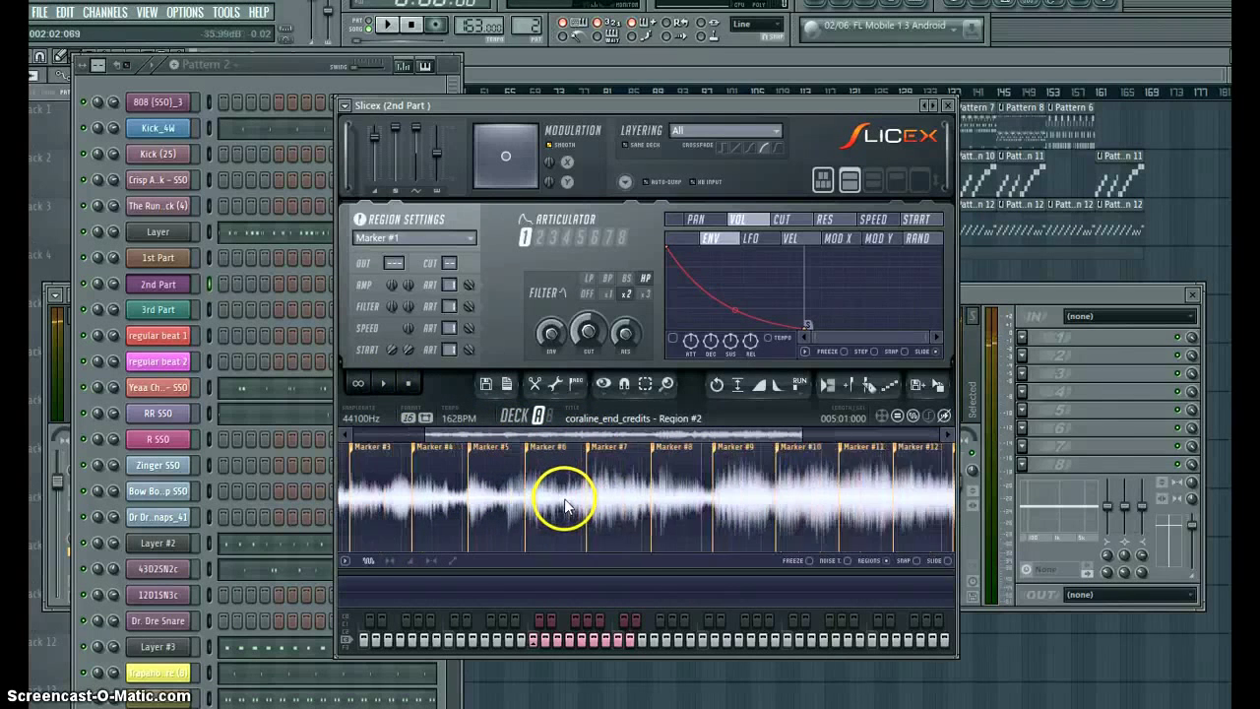
scroll(566, 506, up, 5)
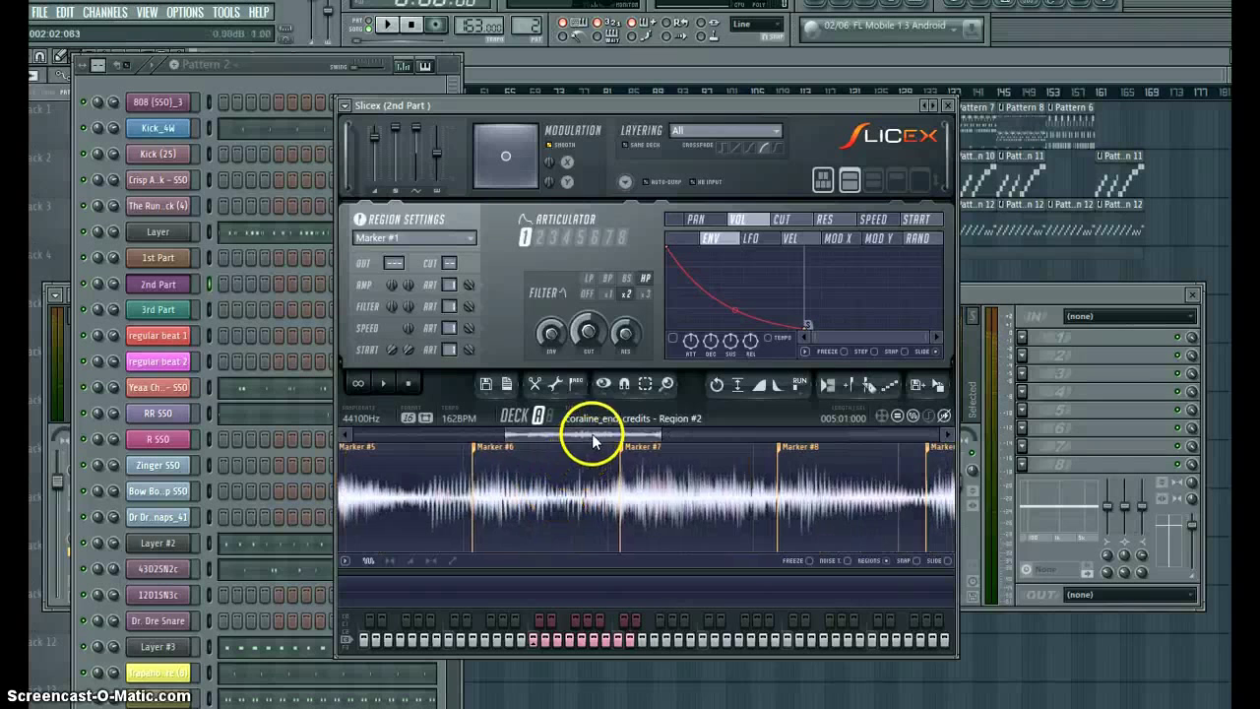
drag(592, 434, 406, 427)
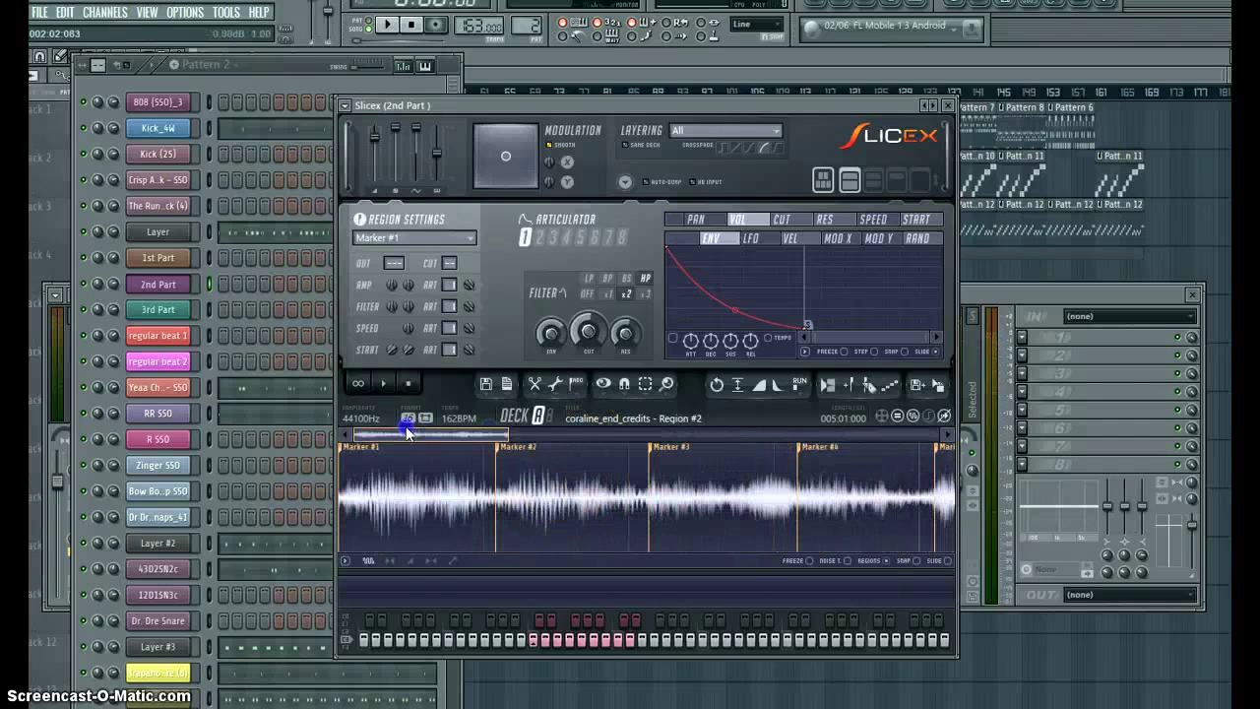
click(385, 479)
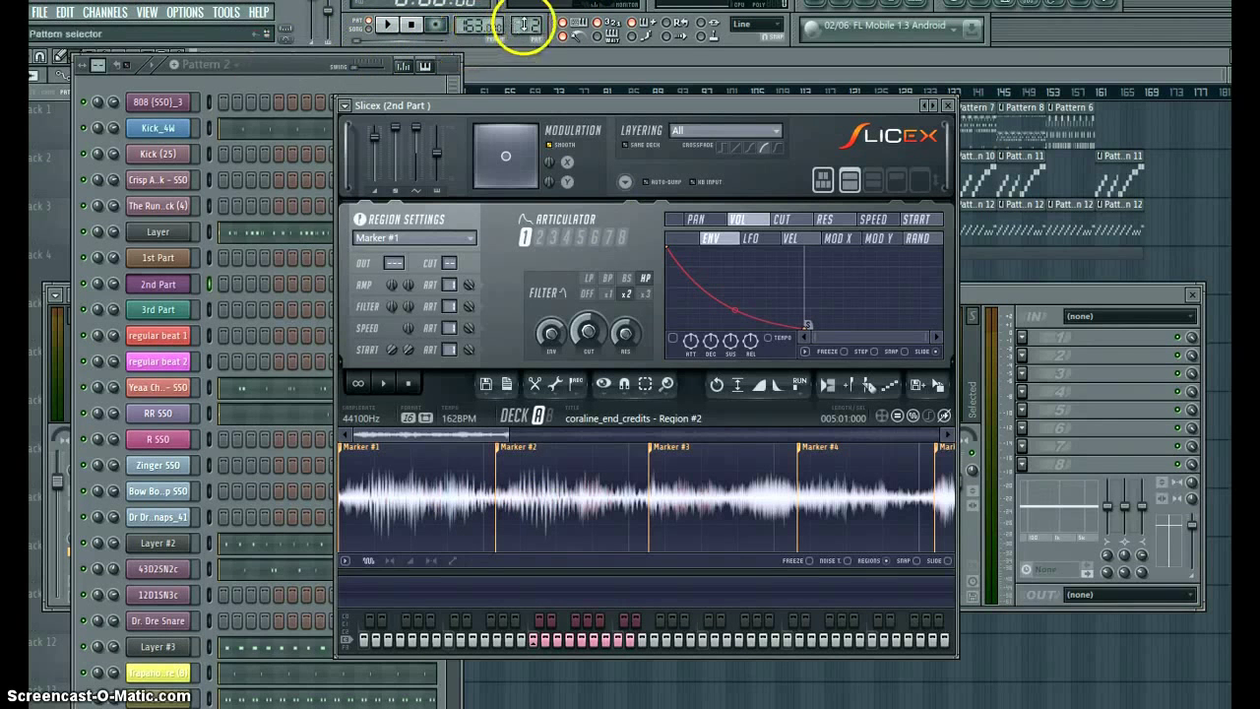
- Switch to pattern 42, play it briefly and stop, keeping the 2nd Part Slicex in view
drag(520, 30, 529, 20)
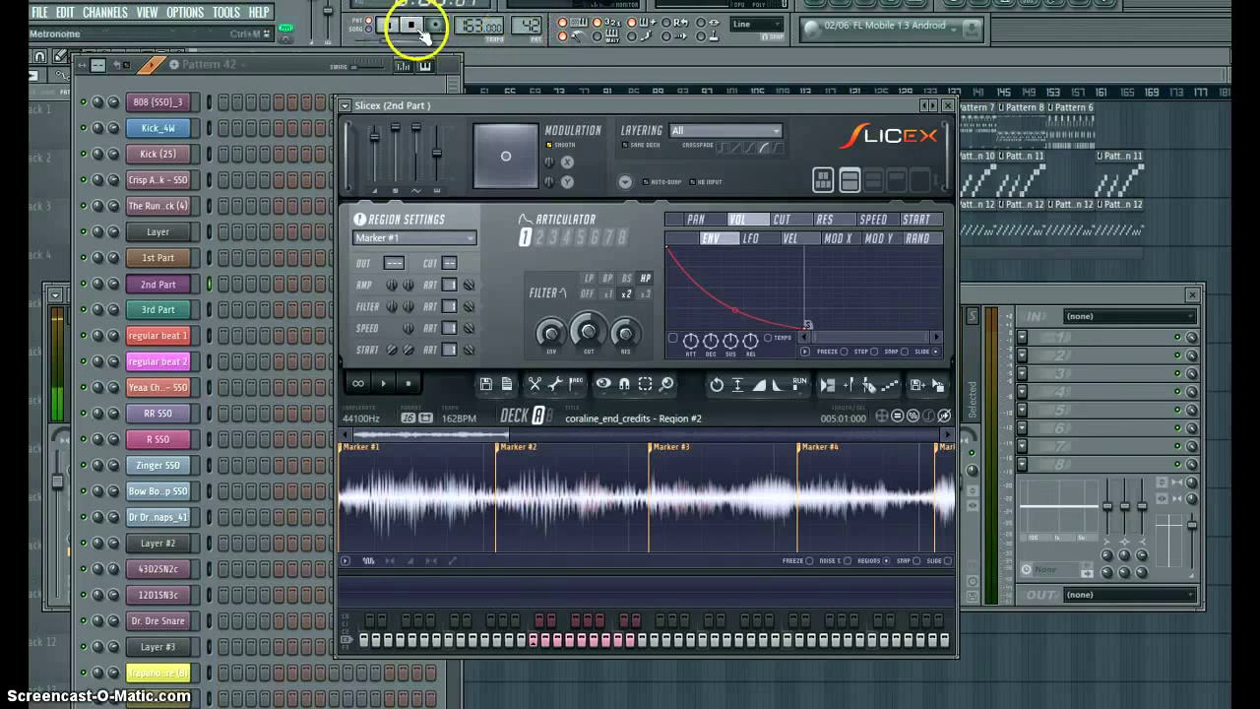
click(385, 27)
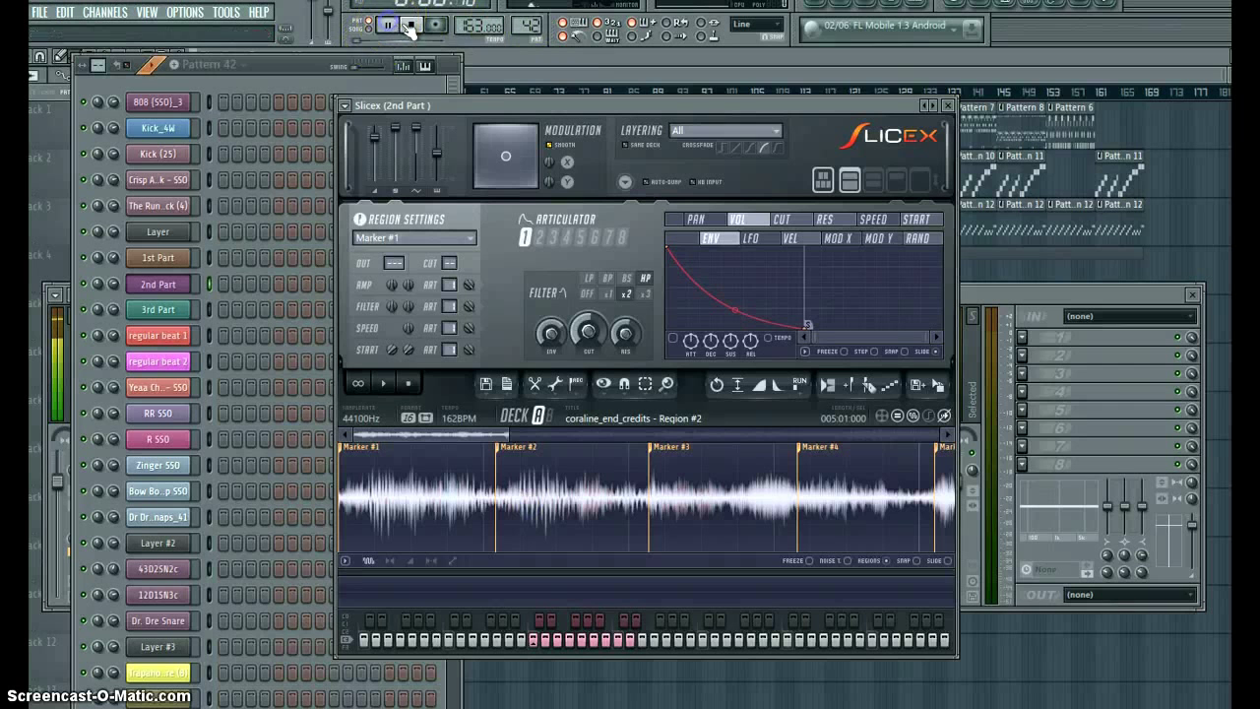
click(414, 30)
mouse_move(622, 102)
mouse_down()
mouse_move(667, 98)
mouse_move(619, 106)
mouse_up()
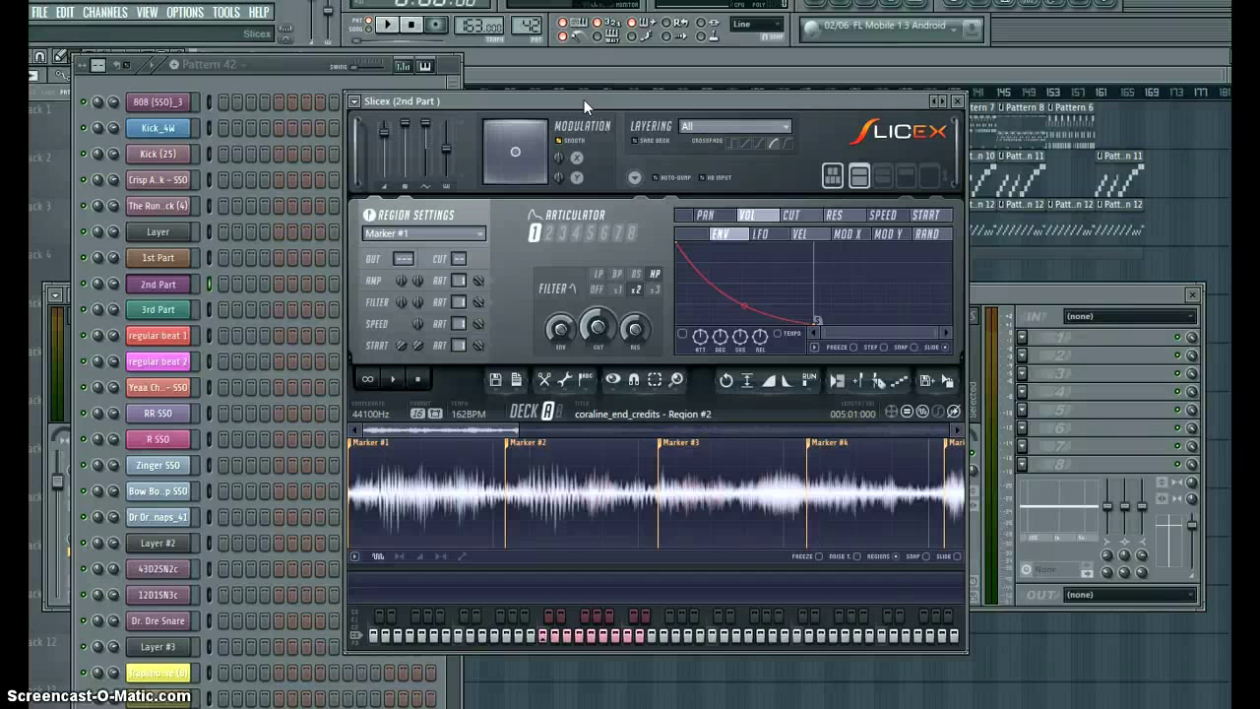
drag(582, 106, 600, 90)
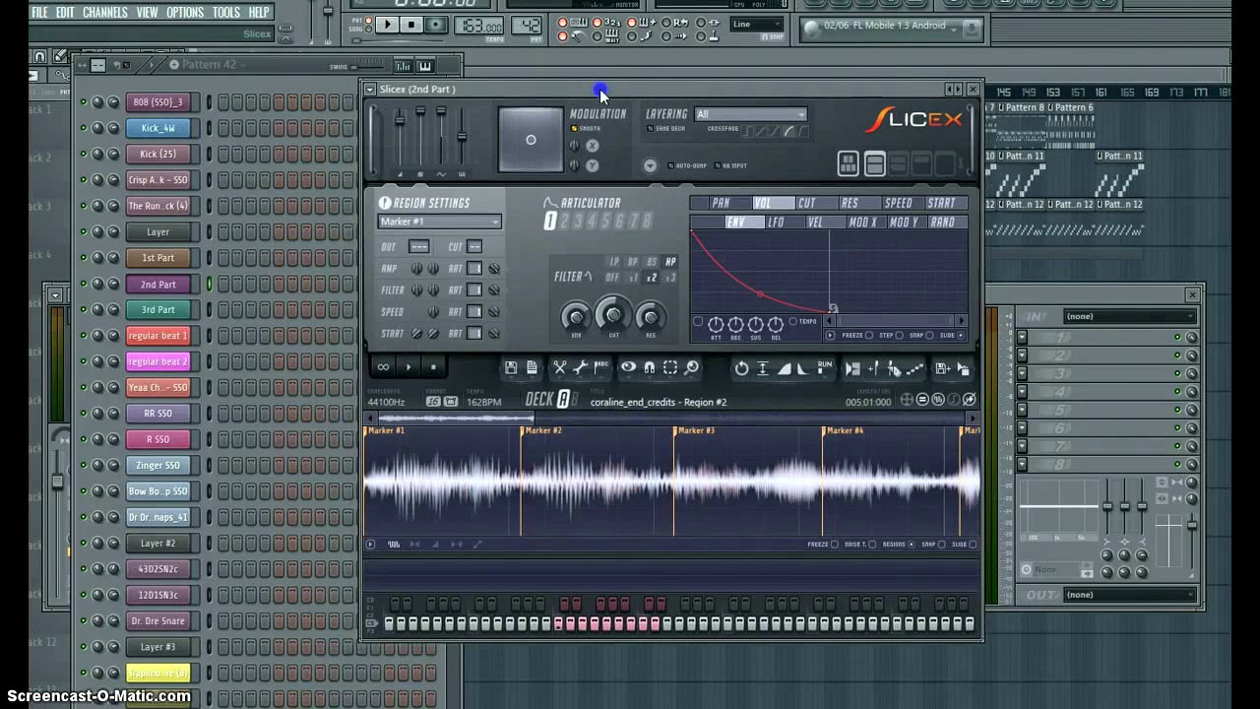
- Widen the 2nd Part Slicex waveform view until slice markers #1 through #16 all fit, and close that Slicex window
click(657, 424)
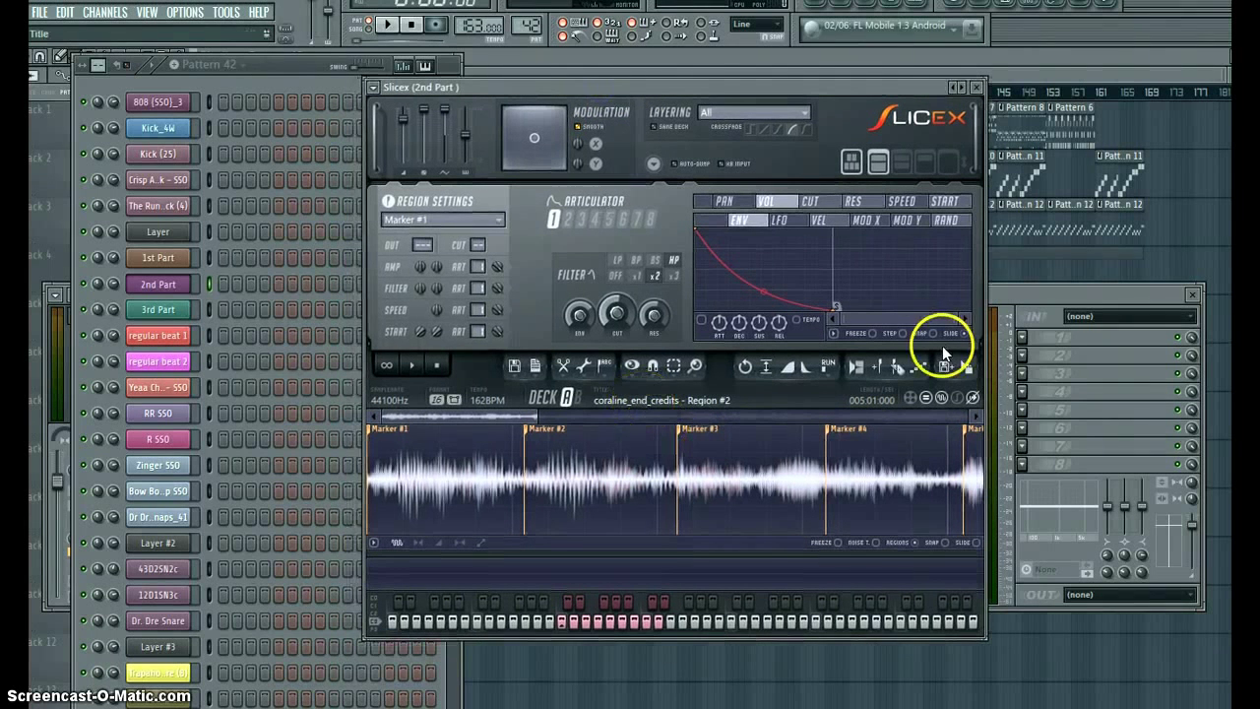
mouse_move(631, 87)
mouse_down()
mouse_move(690, 85)
mouse_move(630, 95)
mouse_up()
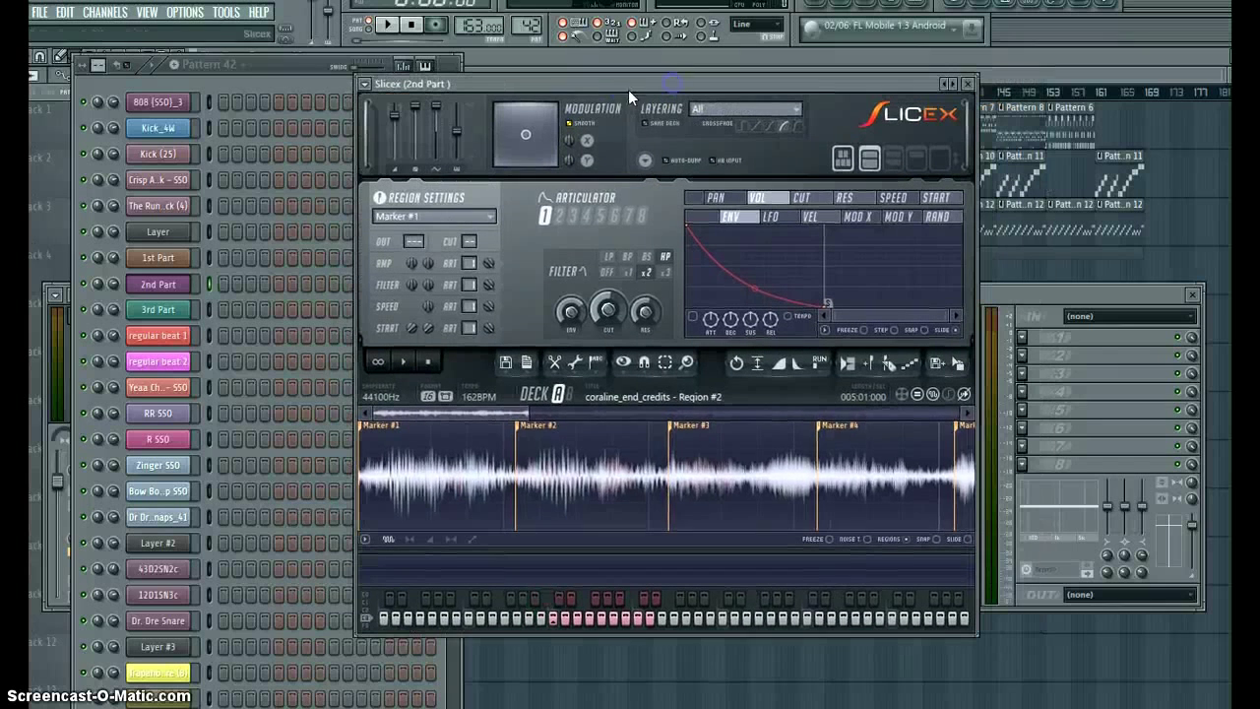
scroll(585, 456, down, 4)
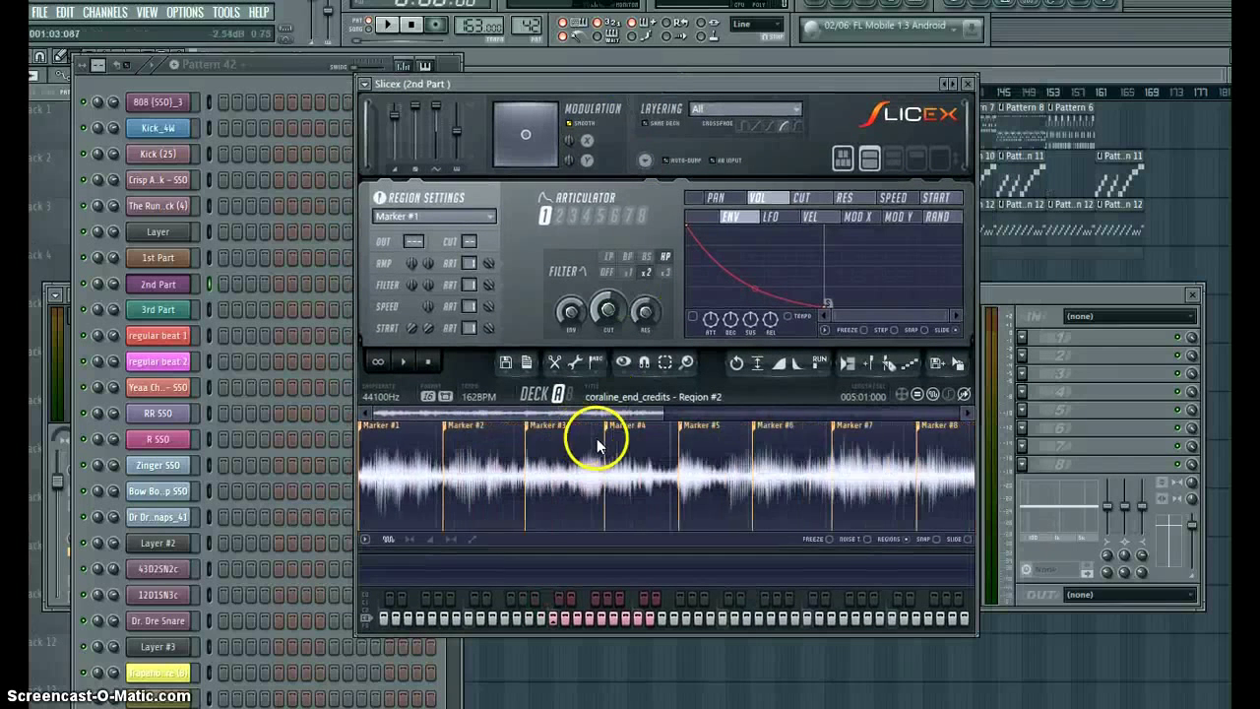
scroll(600, 445, down, 4)
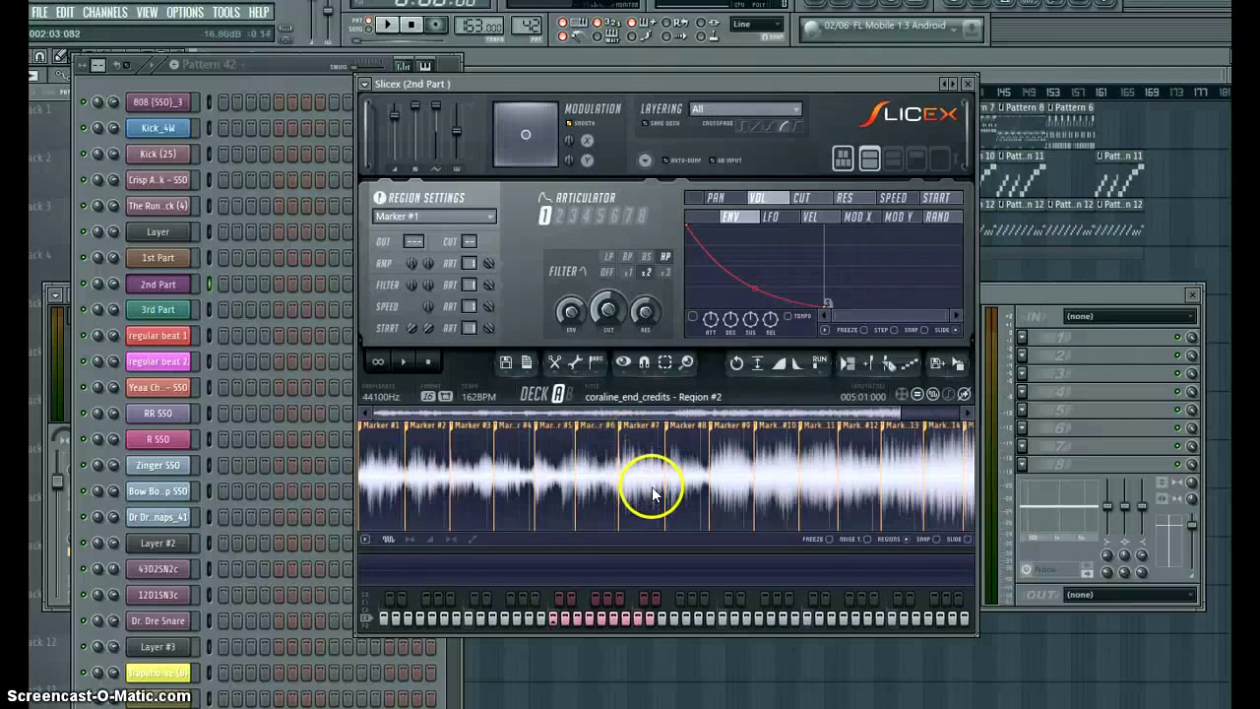
scroll(651, 493, down, 1)
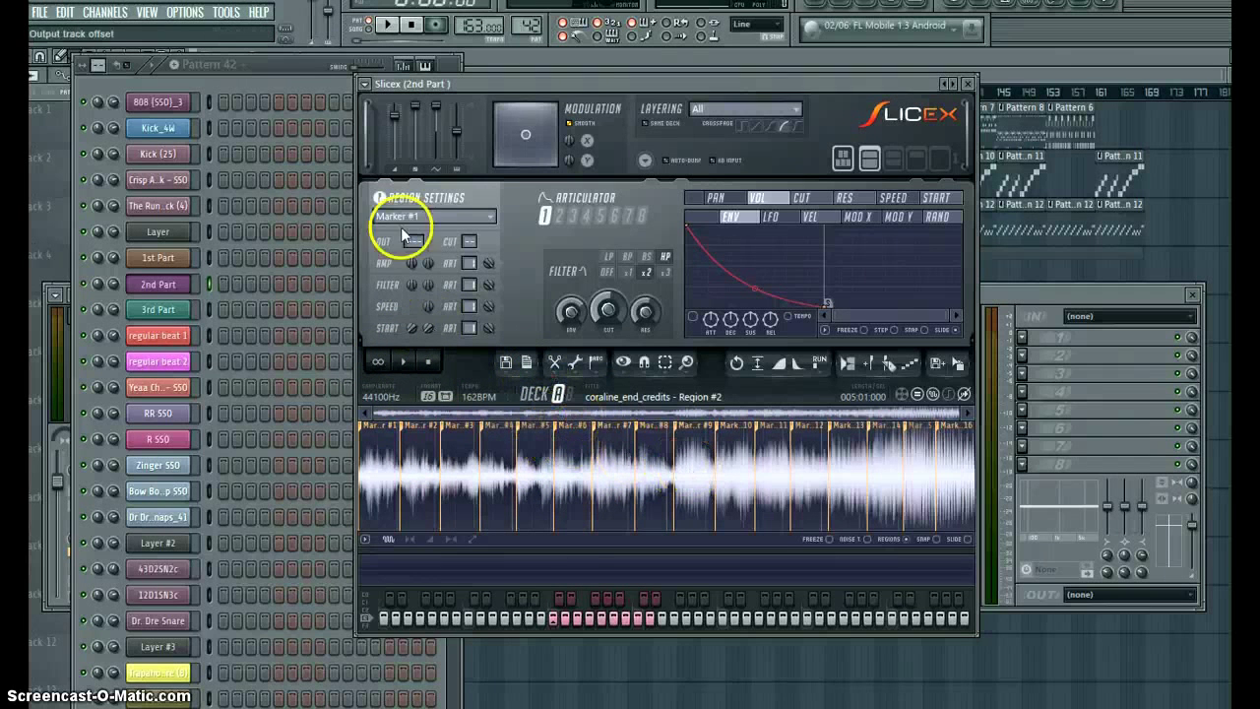
click(968, 83)
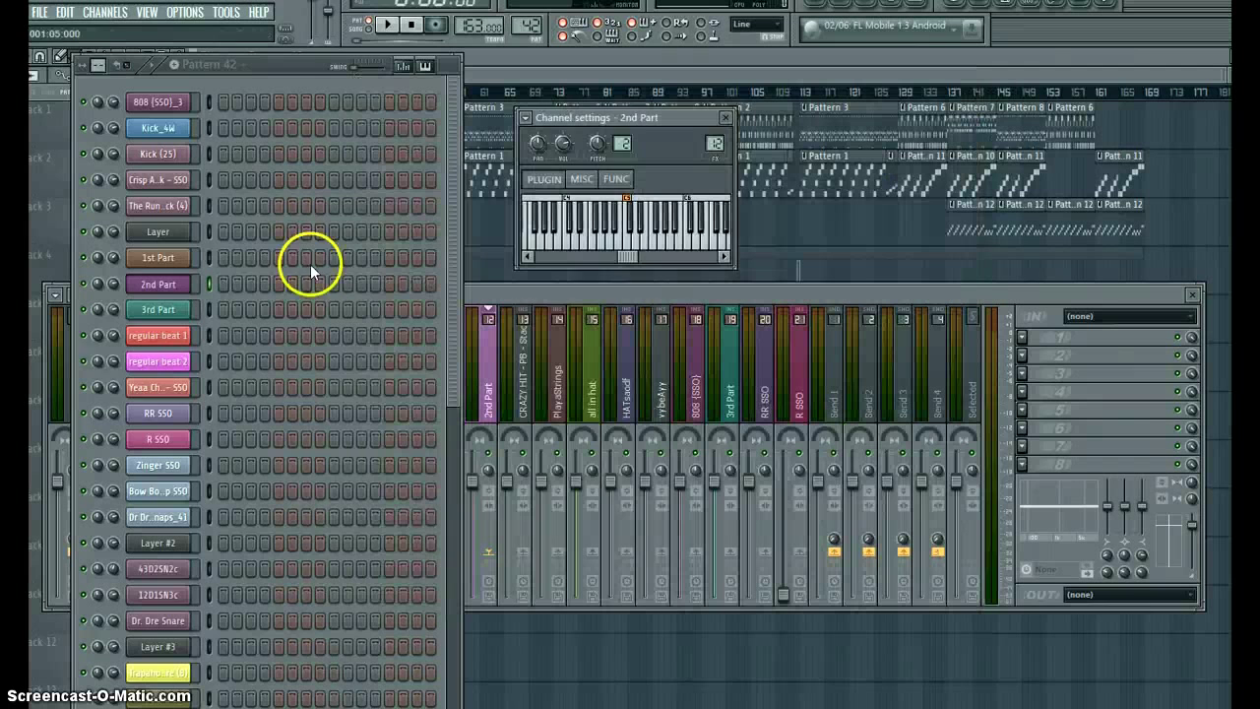
- Open the 3rd Part channel's Slicex beside the step sequencer, check the mixer tracks, and return to the sliced waveform
click(146, 307)
drag(355, 186, 597, 97)
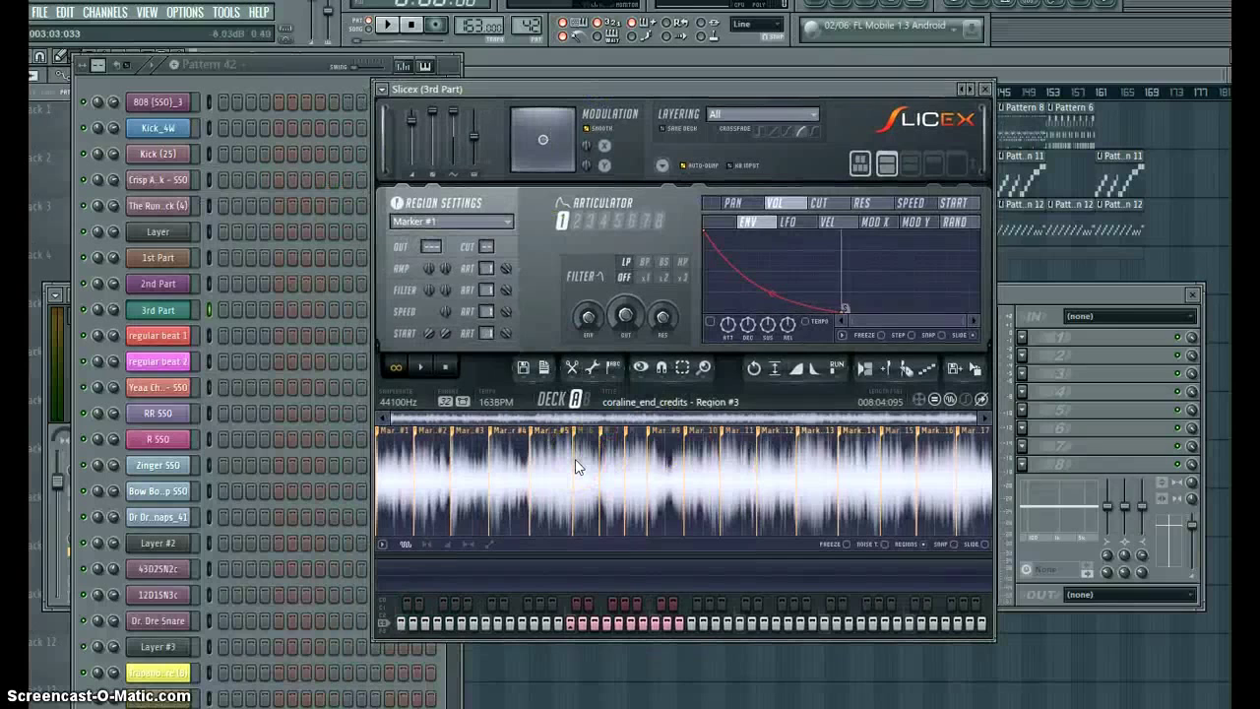
click(1108, 298)
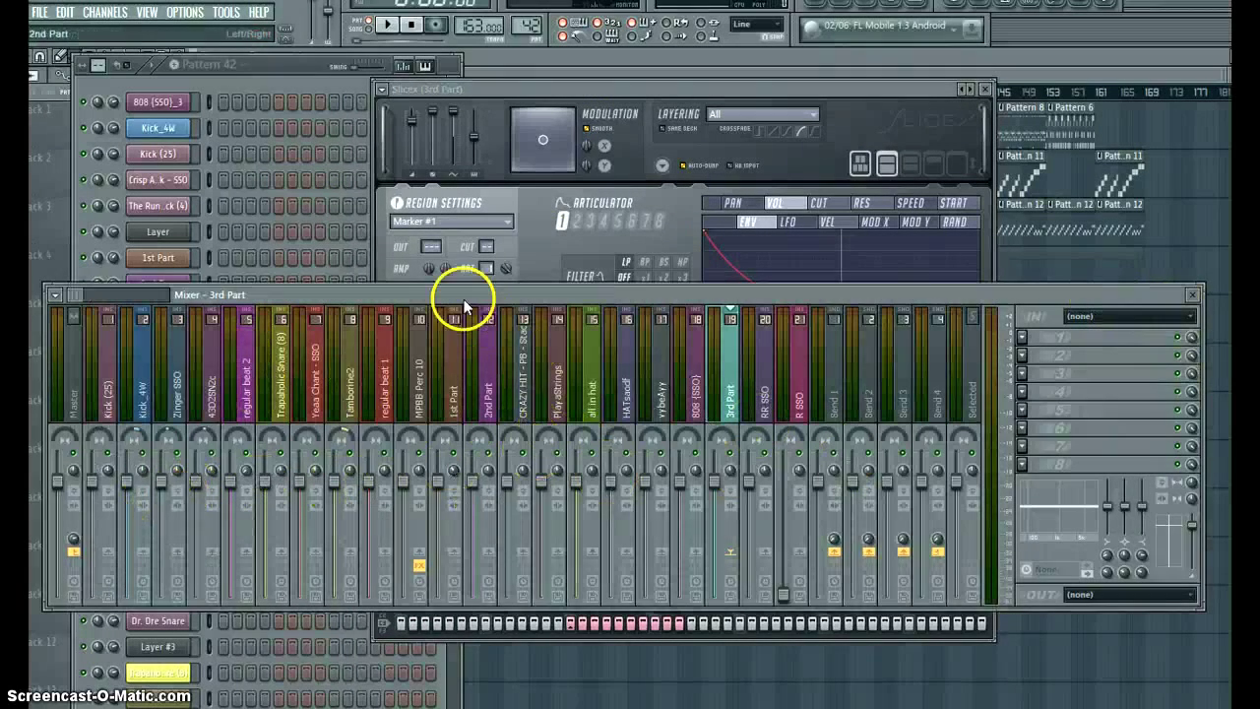
drag(463, 297, 596, 181)
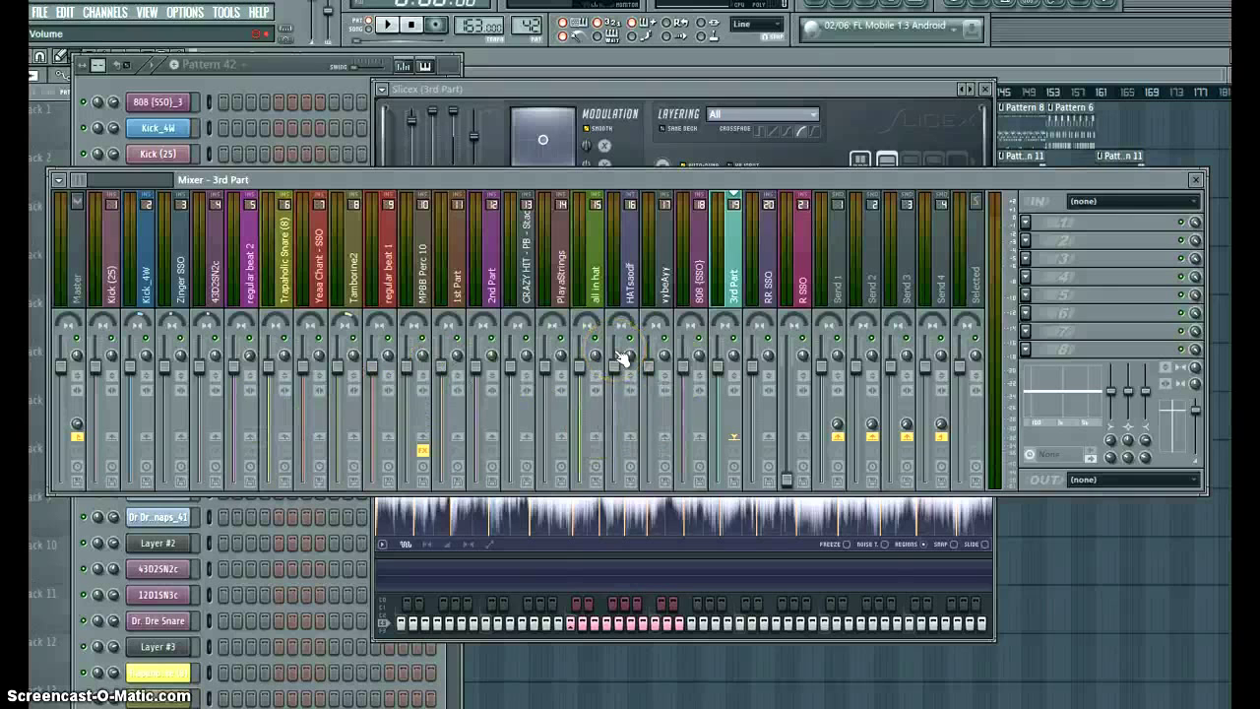
drag(493, 179, 514, 233)
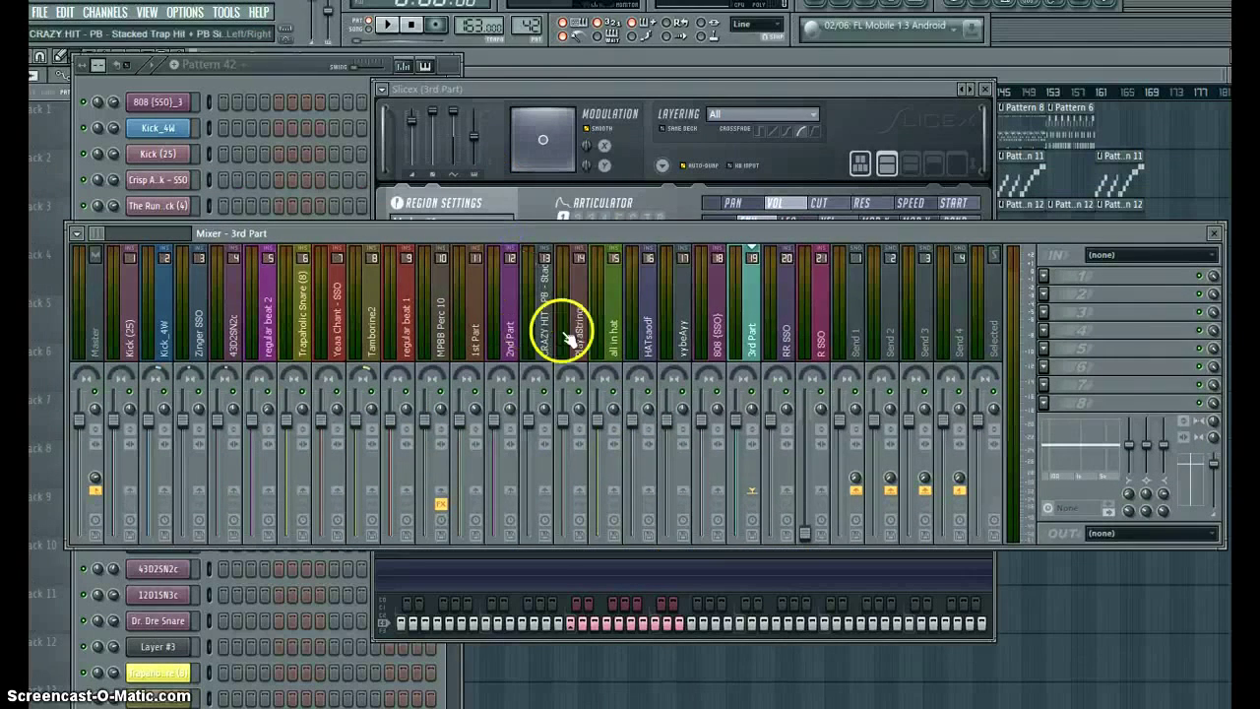
click(698, 104)
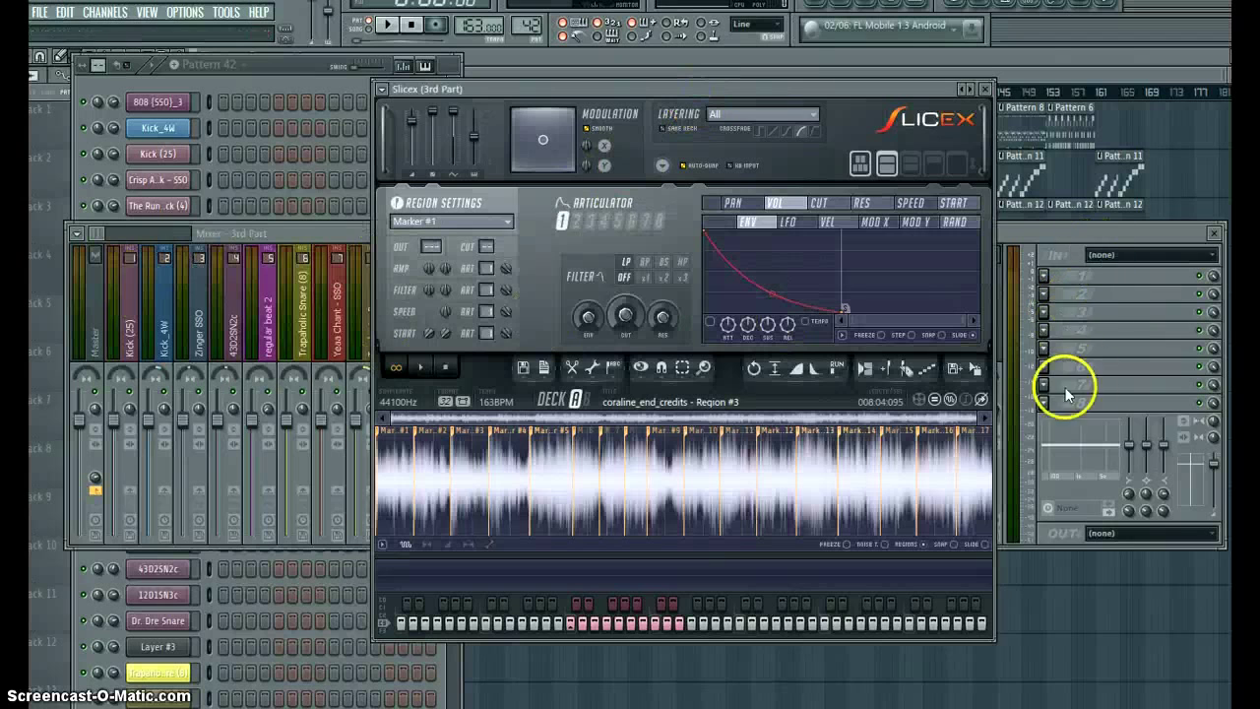
- Bring the mixer forward and remove Fruity Parametric EQ 2 from the MPBB Perc 10 track's first effect slot
click(271, 229)
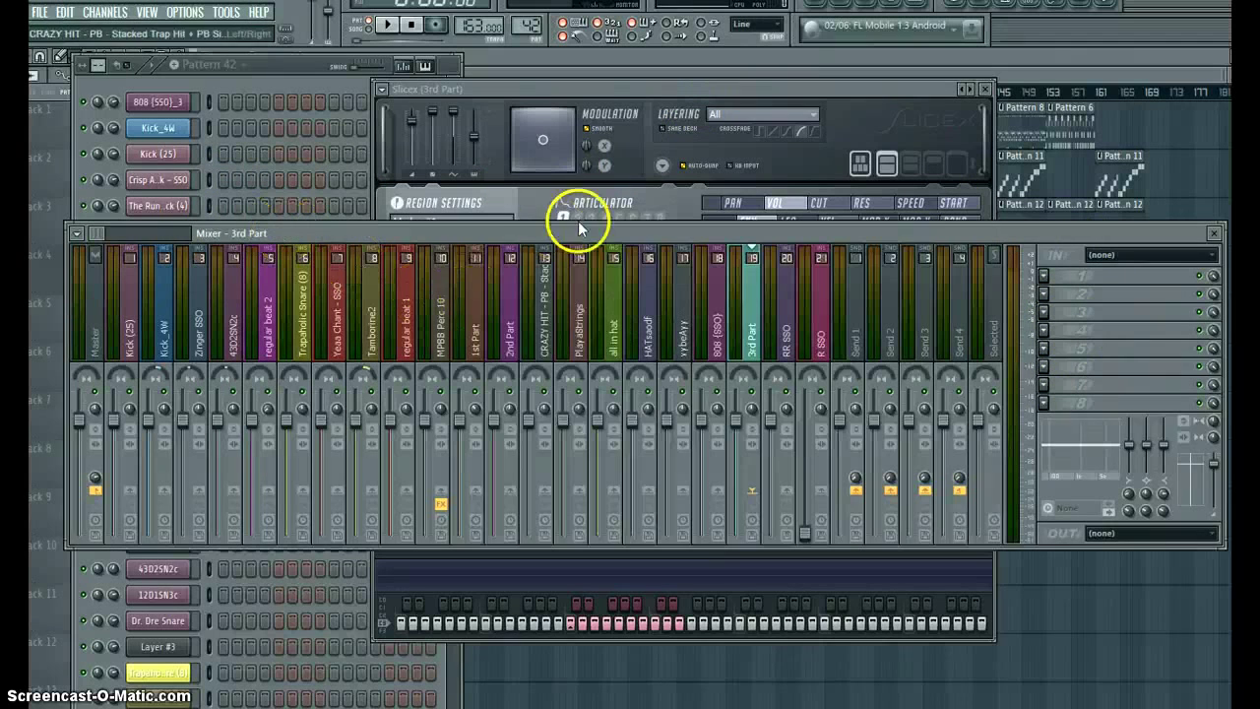
drag(616, 225, 542, 197)
click(552, 262)
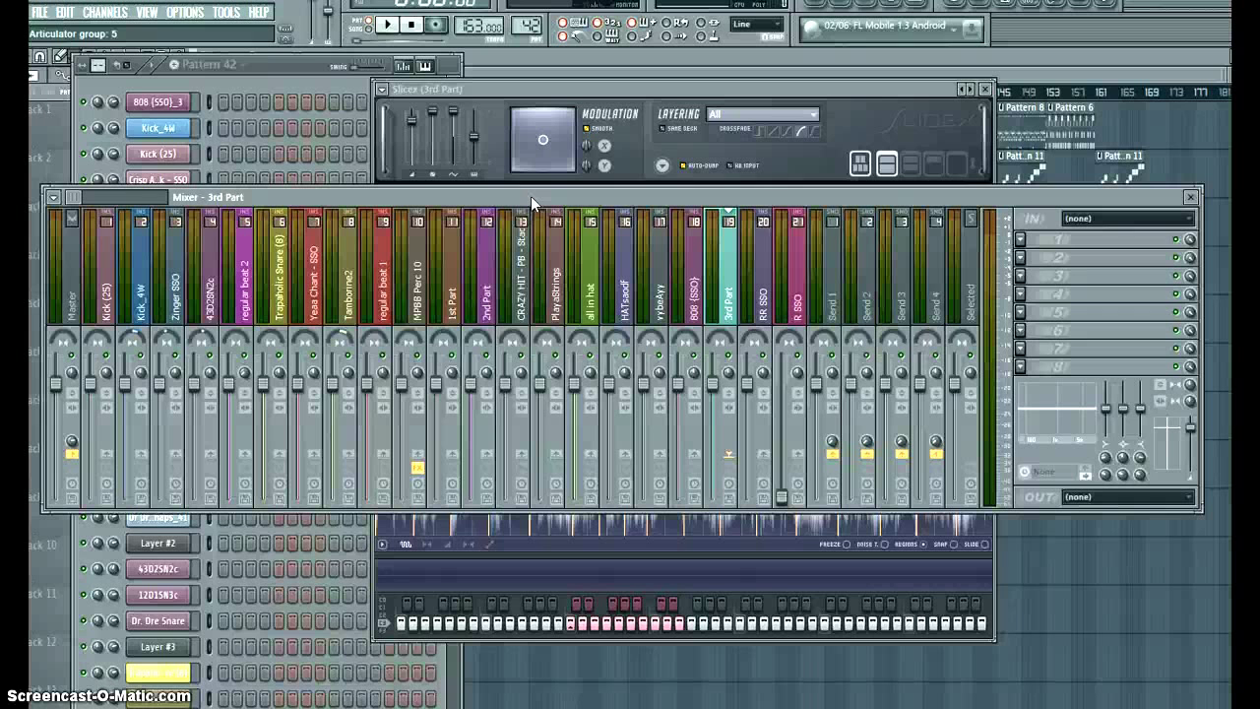
drag(531, 196, 594, 237)
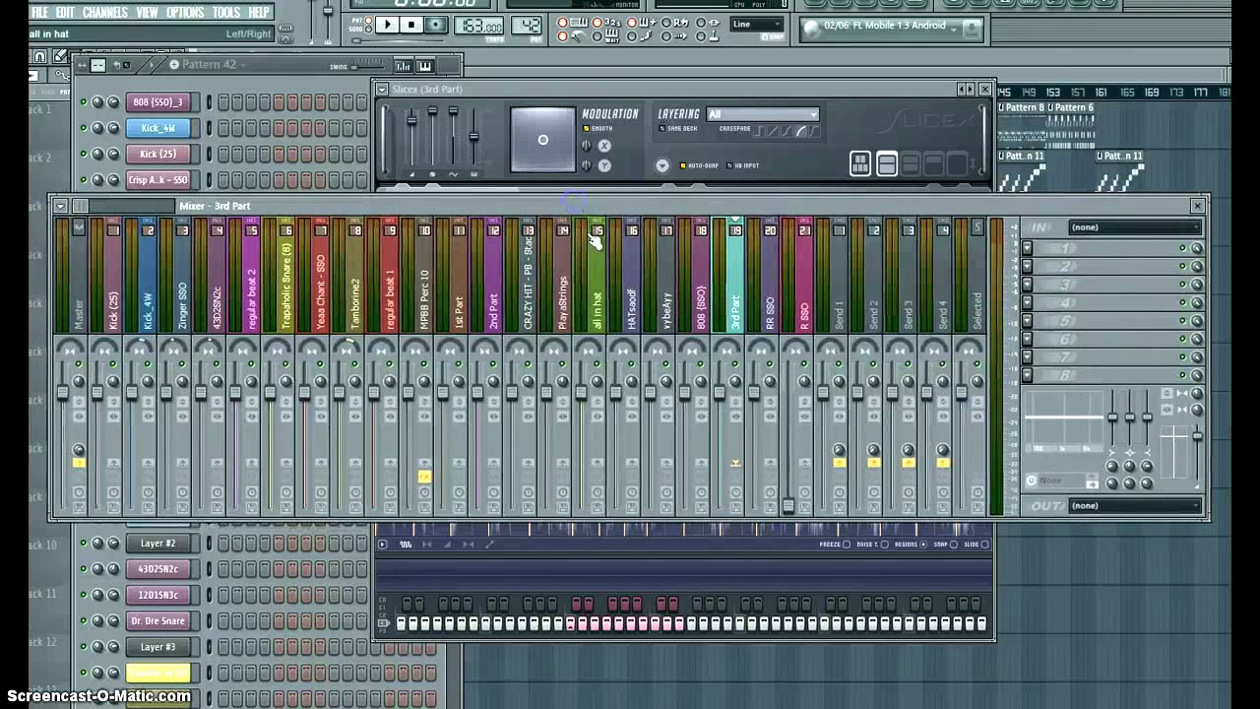
drag(357, 317, 425, 286)
click(1049, 248)
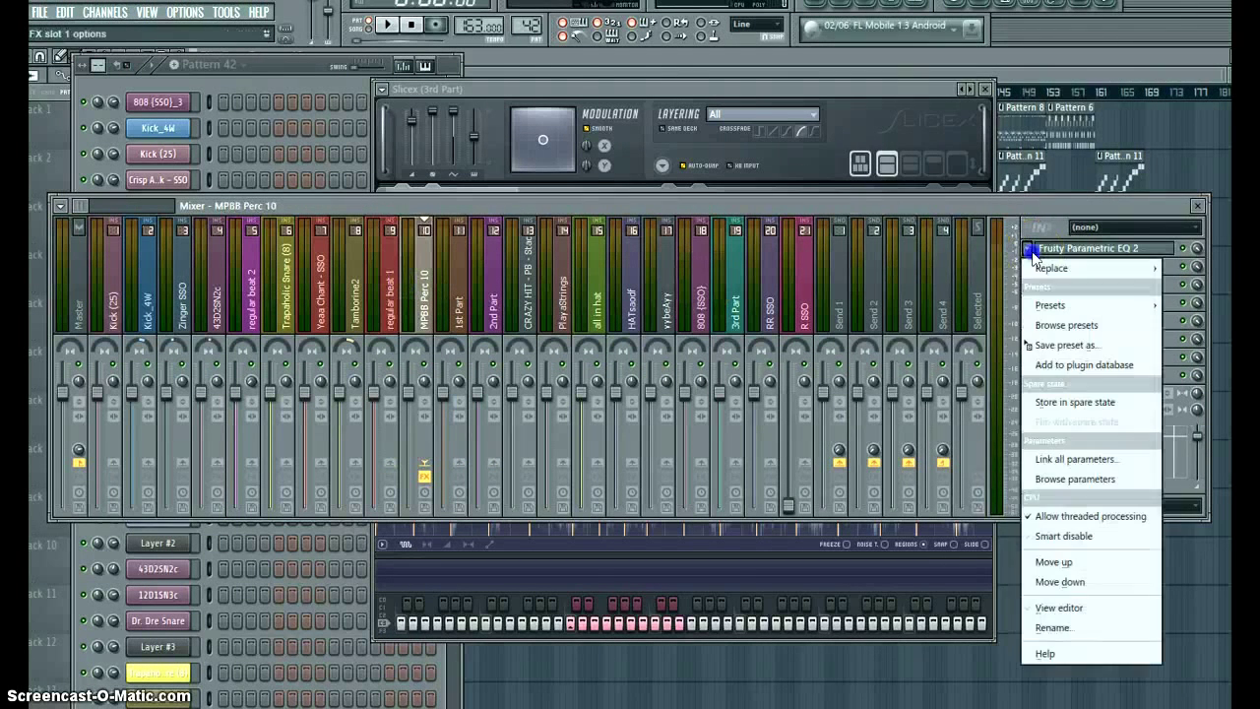
mouse_move(1054, 274)
click(915, 93)
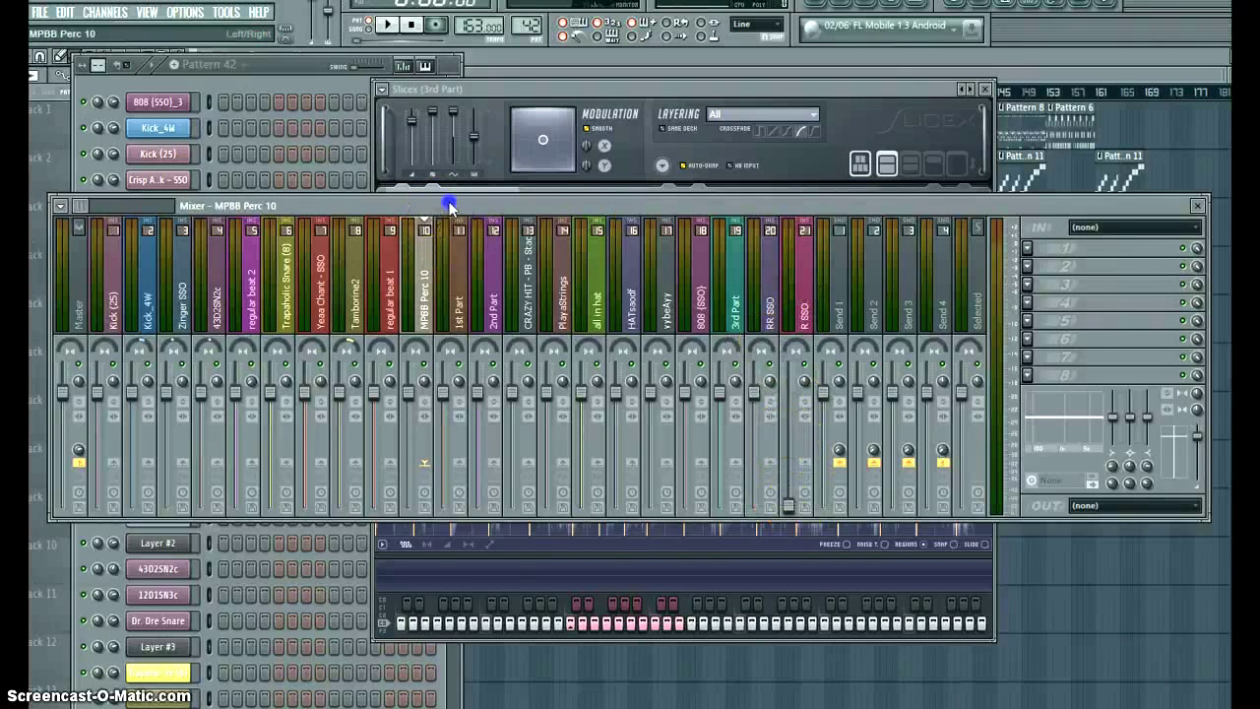
- Select the R SSO mixer track and shift the mixer clear of the channel names in the step sequencer
mouse_move(450, 203)
mouse_down()
mouse_move(475, 242)
mouse_move(418, 233)
mouse_move(467, 245)
mouse_move(453, 211)
mouse_up()
click(814, 524)
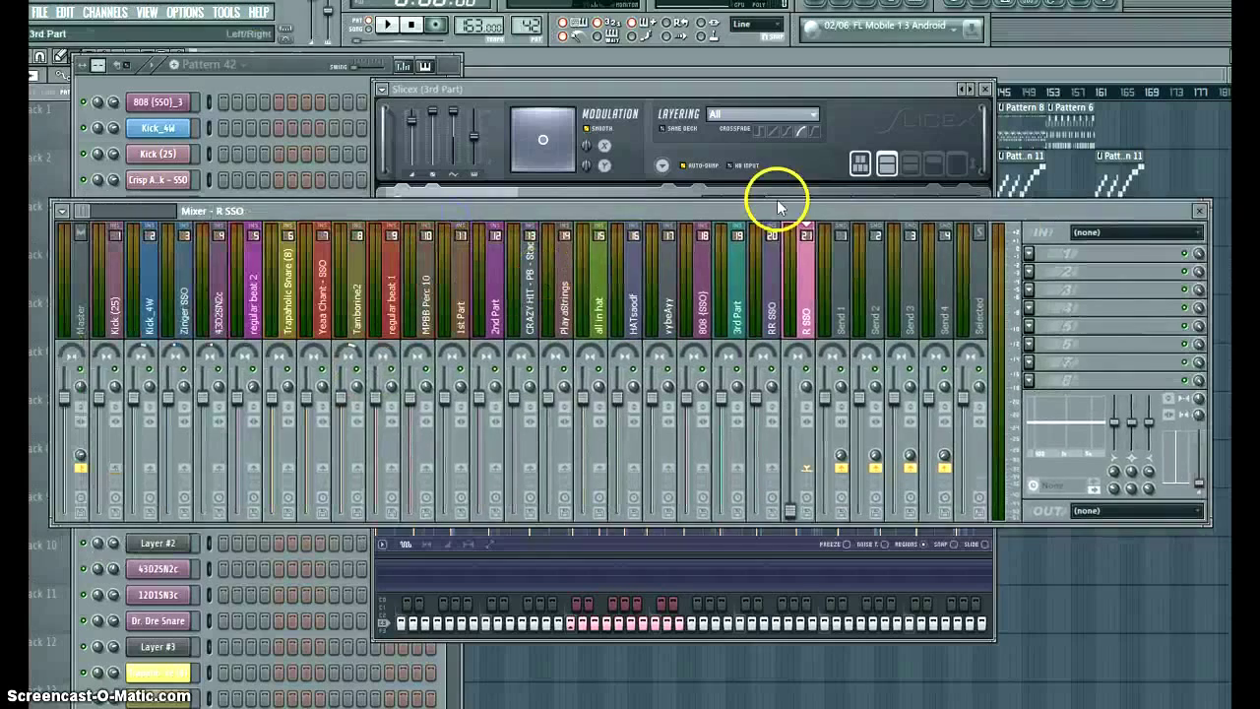
drag(751, 213, 746, 205)
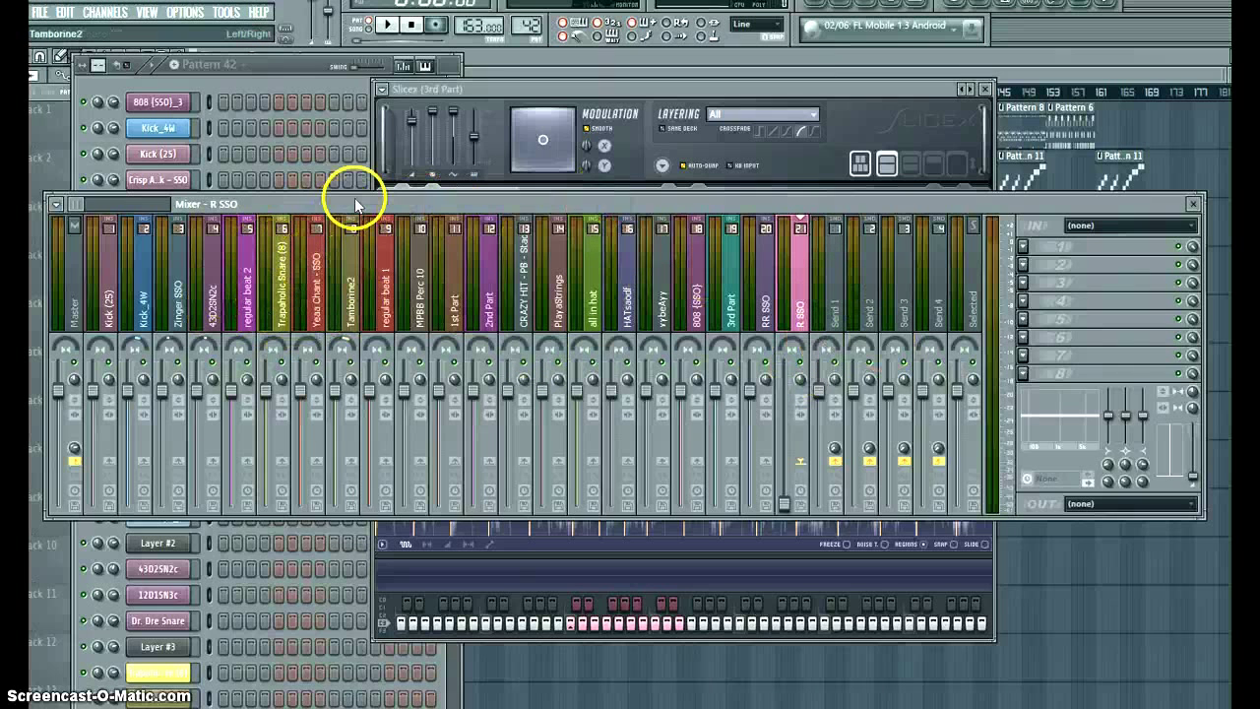
drag(360, 207, 356, 223)
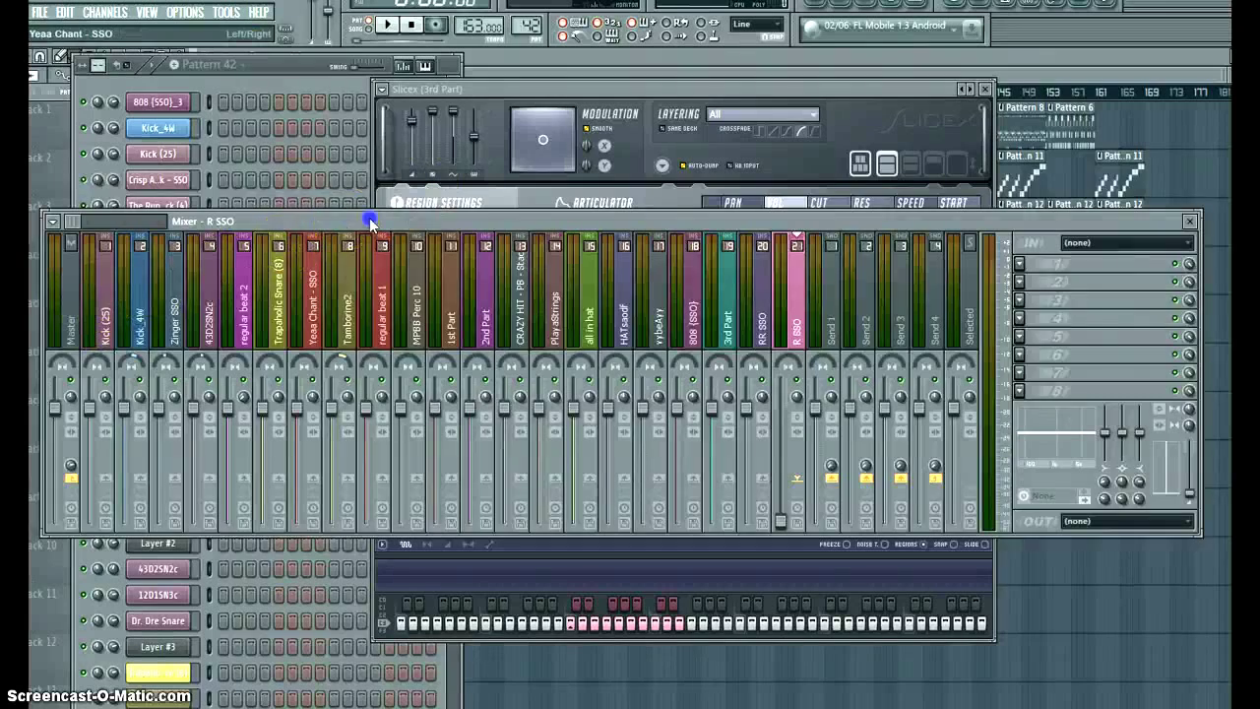
drag(370, 224, 361, 192)
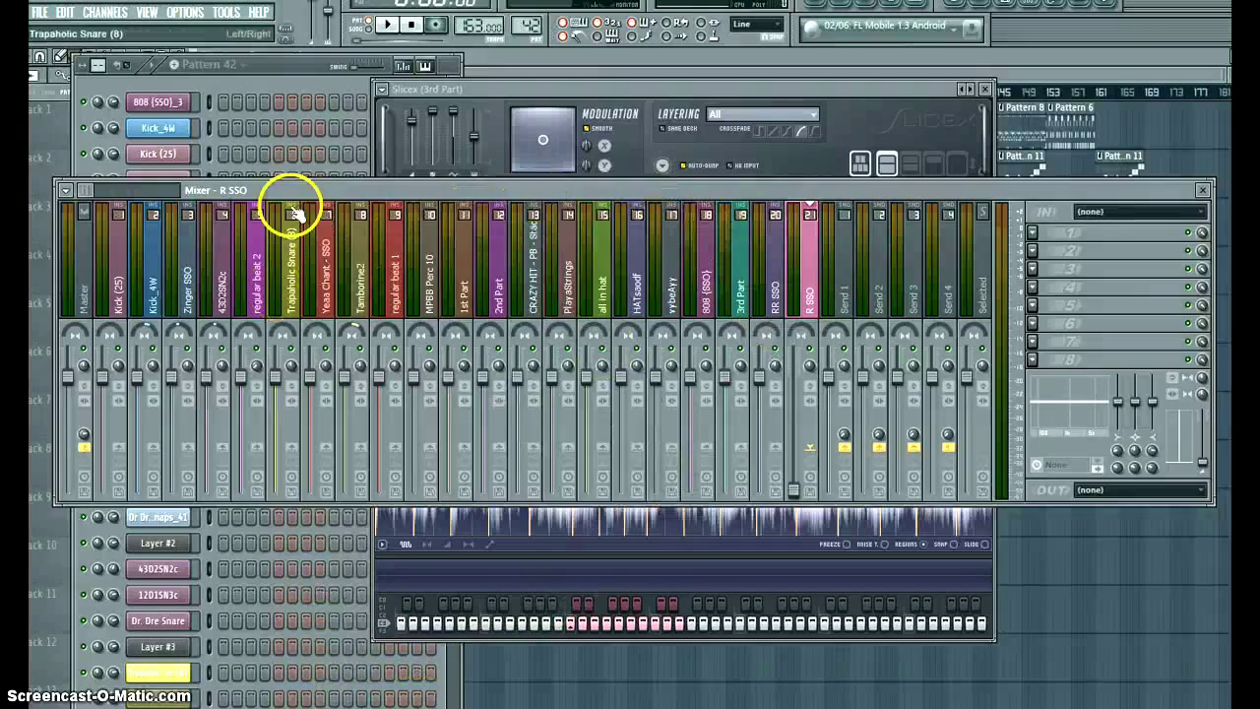
drag(331, 193, 521, 191)
- Open the regular beat 1 channel's Slicex and widen its waveform view to examine the slices from Marker #11 to #17
click(170, 336)
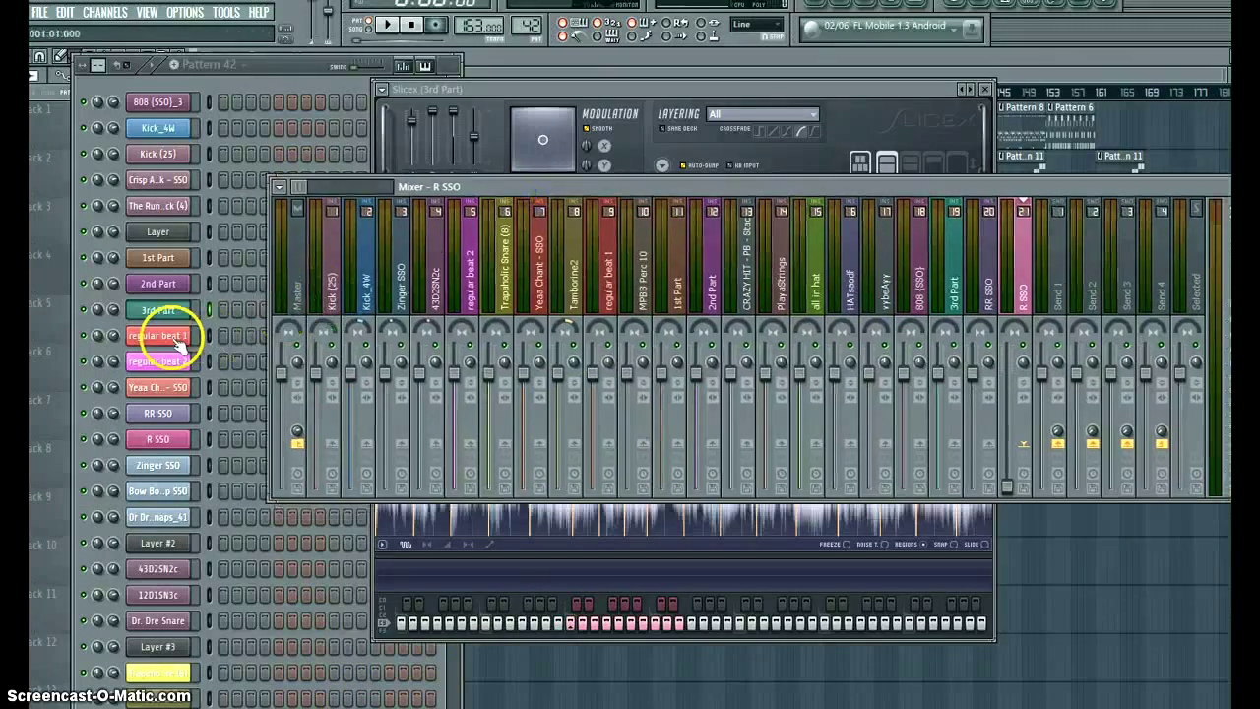
click(714, 128)
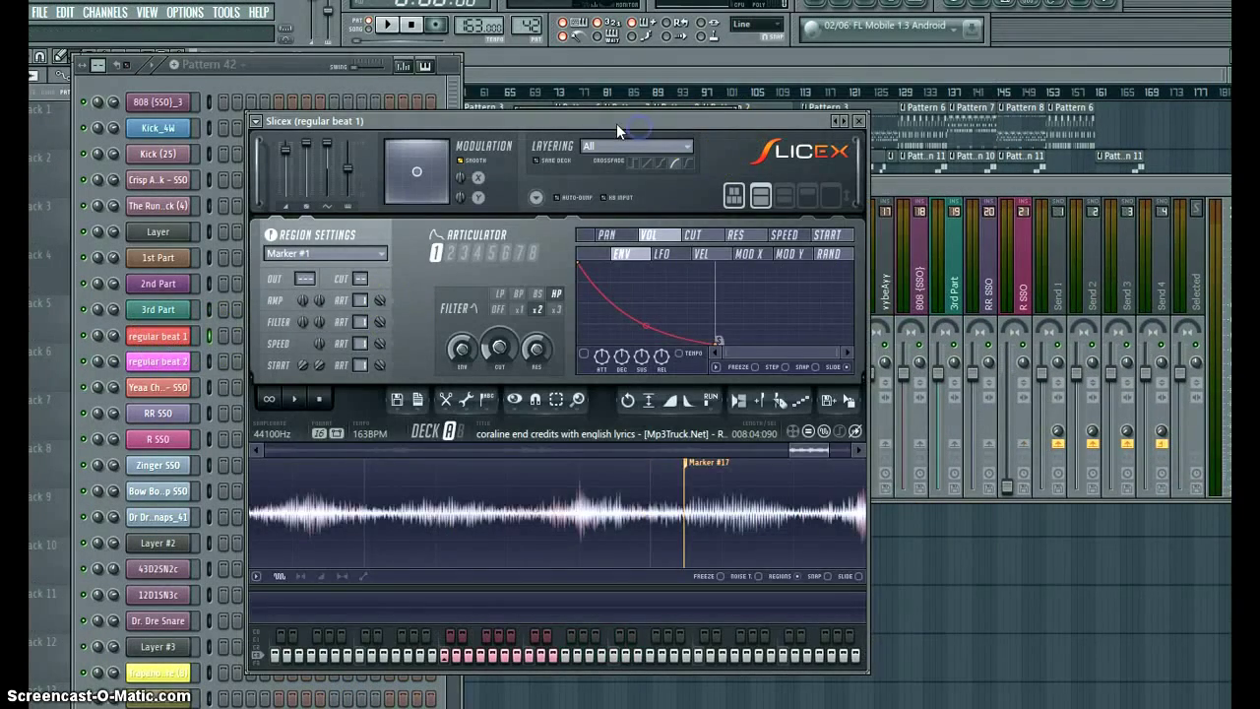
drag(617, 123, 638, 103)
scroll(532, 517, down, 5)
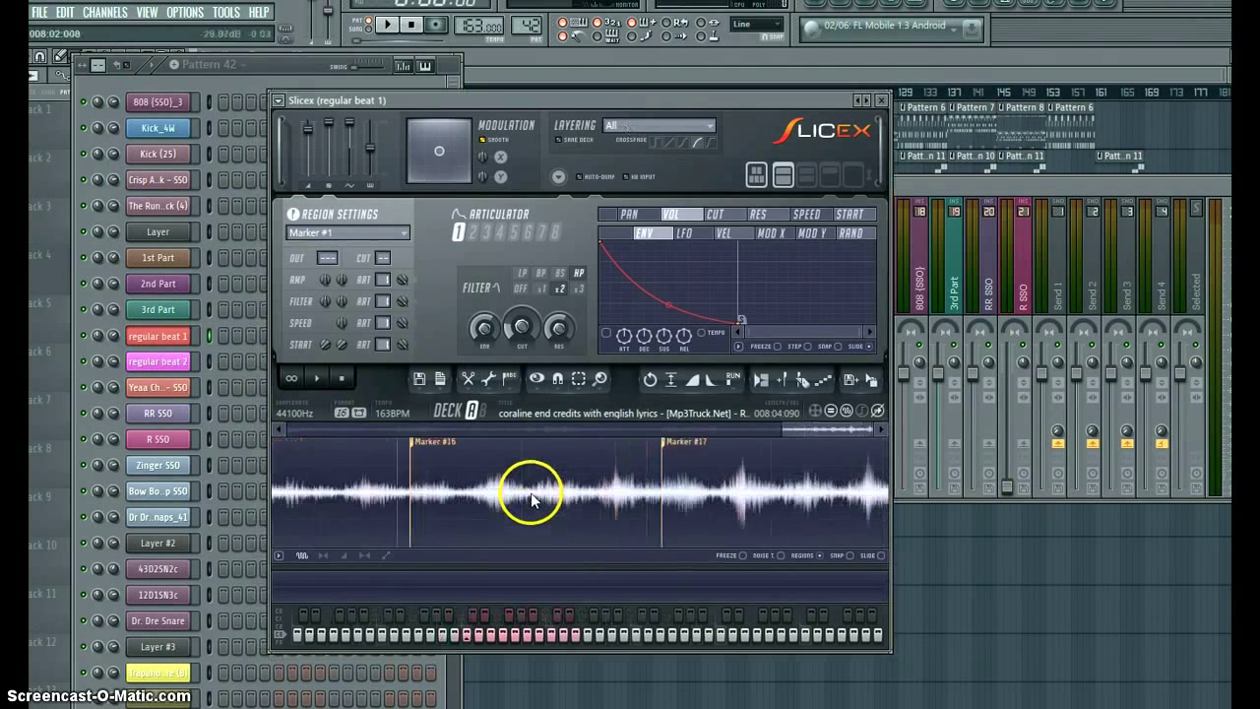
scroll(532, 499, down, 2)
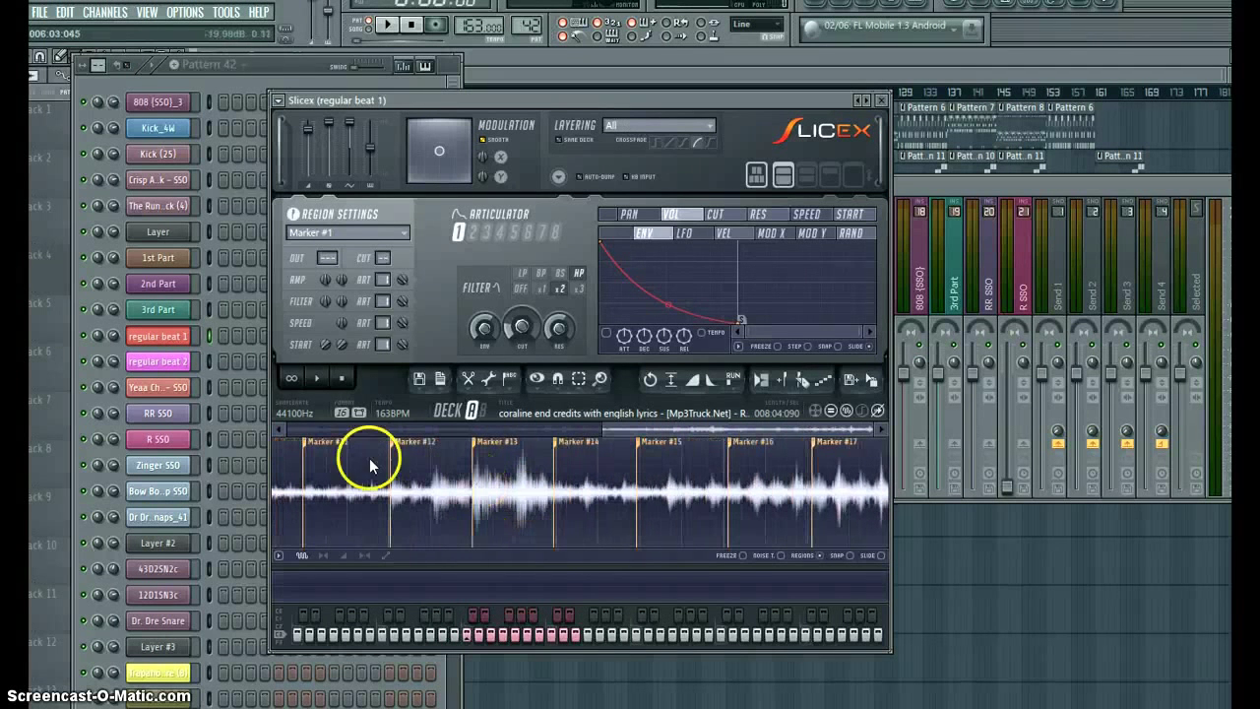
- Preview the regular beat 1 sample, view all its slice markers, and close the Slicex and its channel settings
click(317, 378)
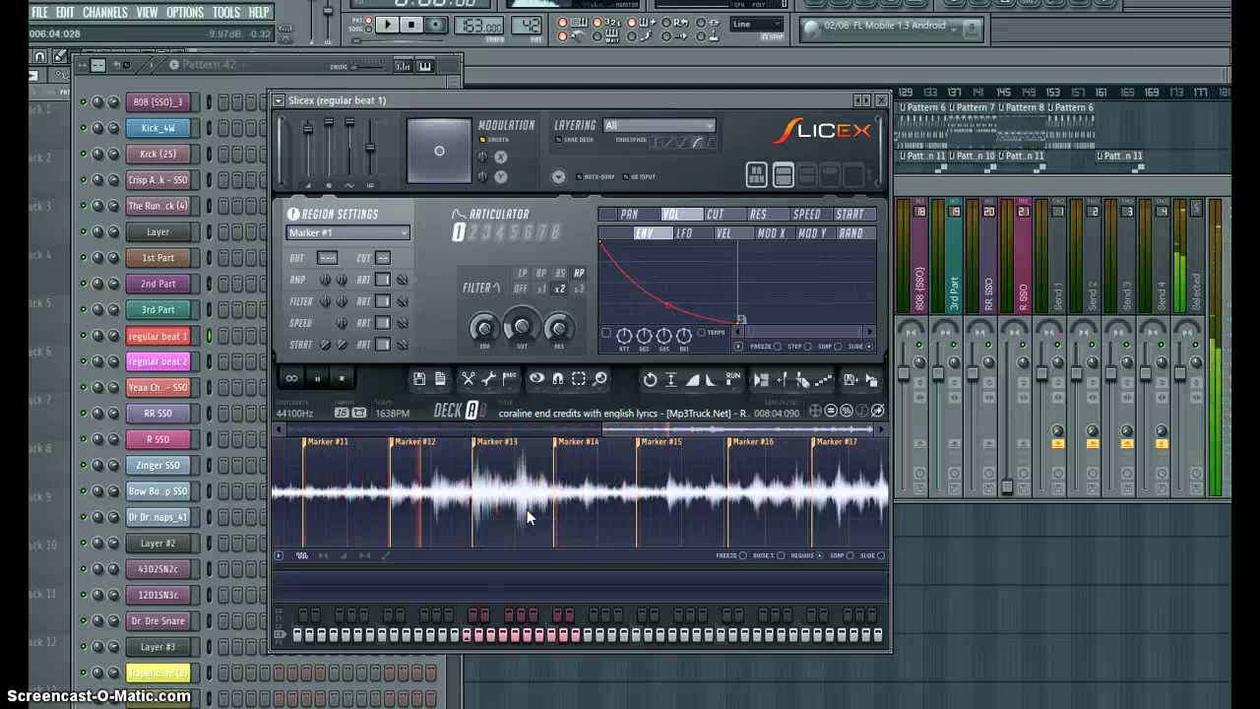
mouse_move(606, 483)
mouse_down()
mouse_move(751, 419)
mouse_move(566, 482)
mouse_move(571, 509)
mouse_move(563, 479)
mouse_up()
drag(349, 377, 351, 385)
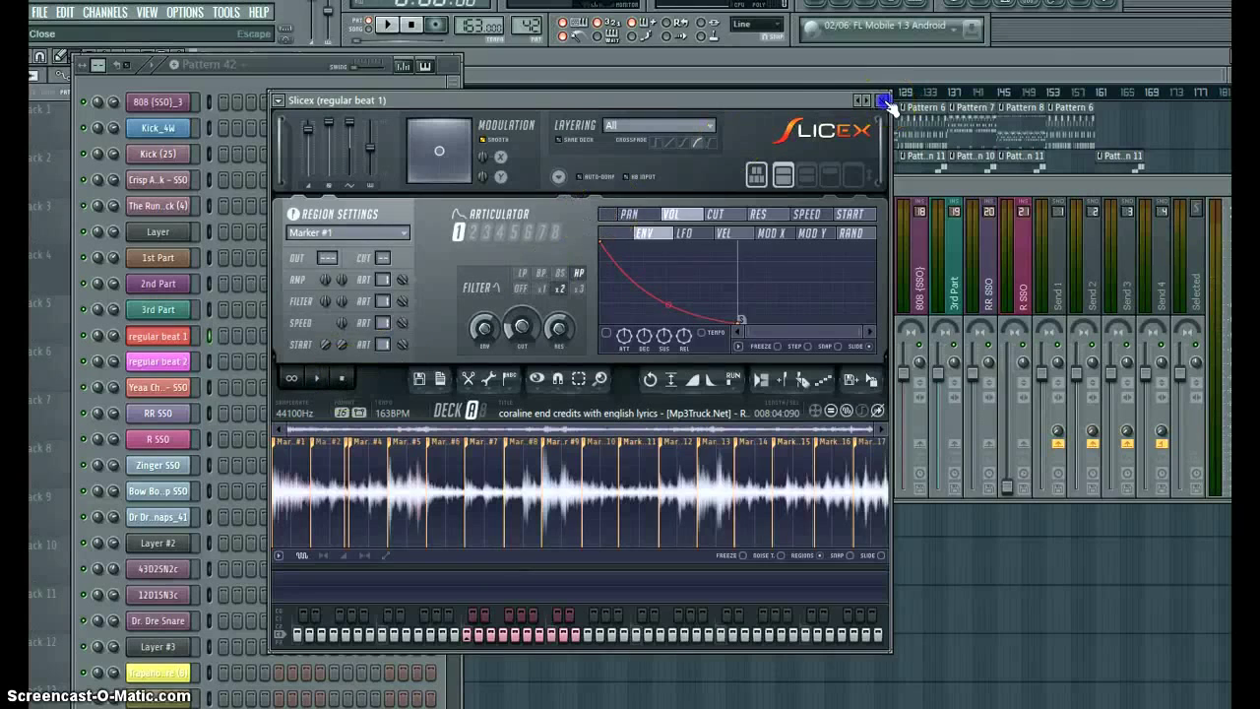
click(882, 101)
click(720, 118)
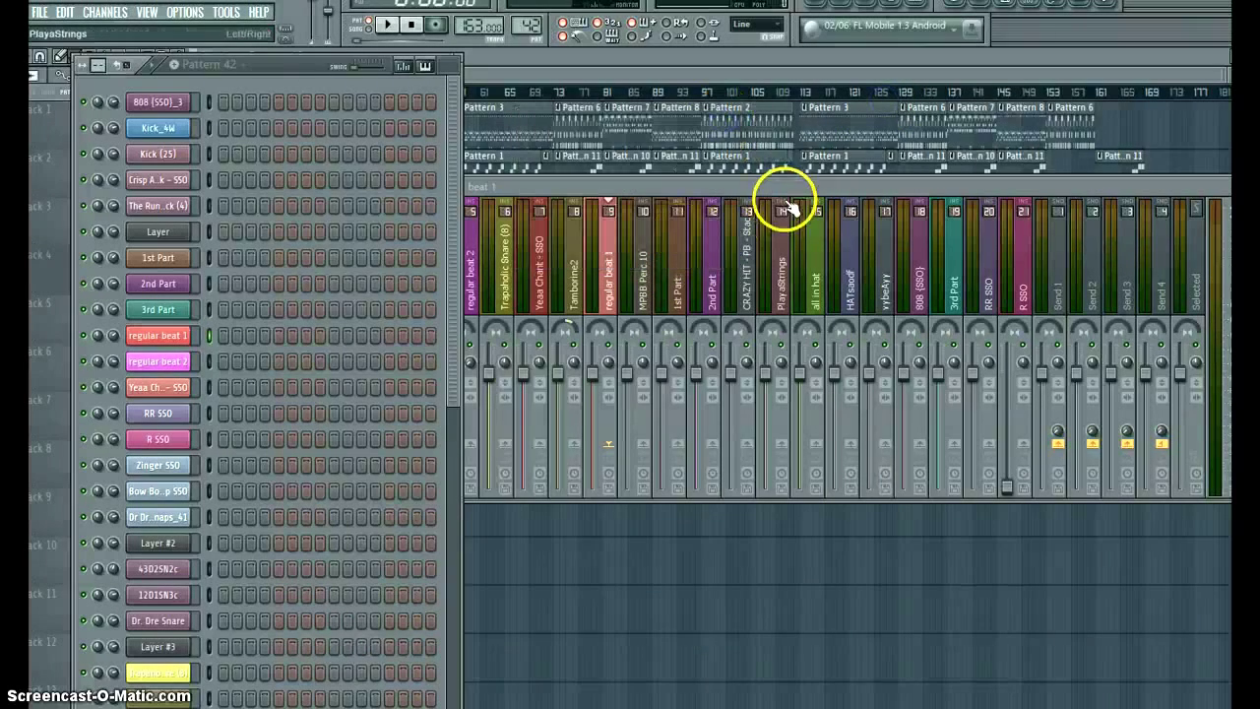
- Move the mixer fully back into view, below the pattern clips on the first three playlist tracks
drag(810, 187, 586, 180)
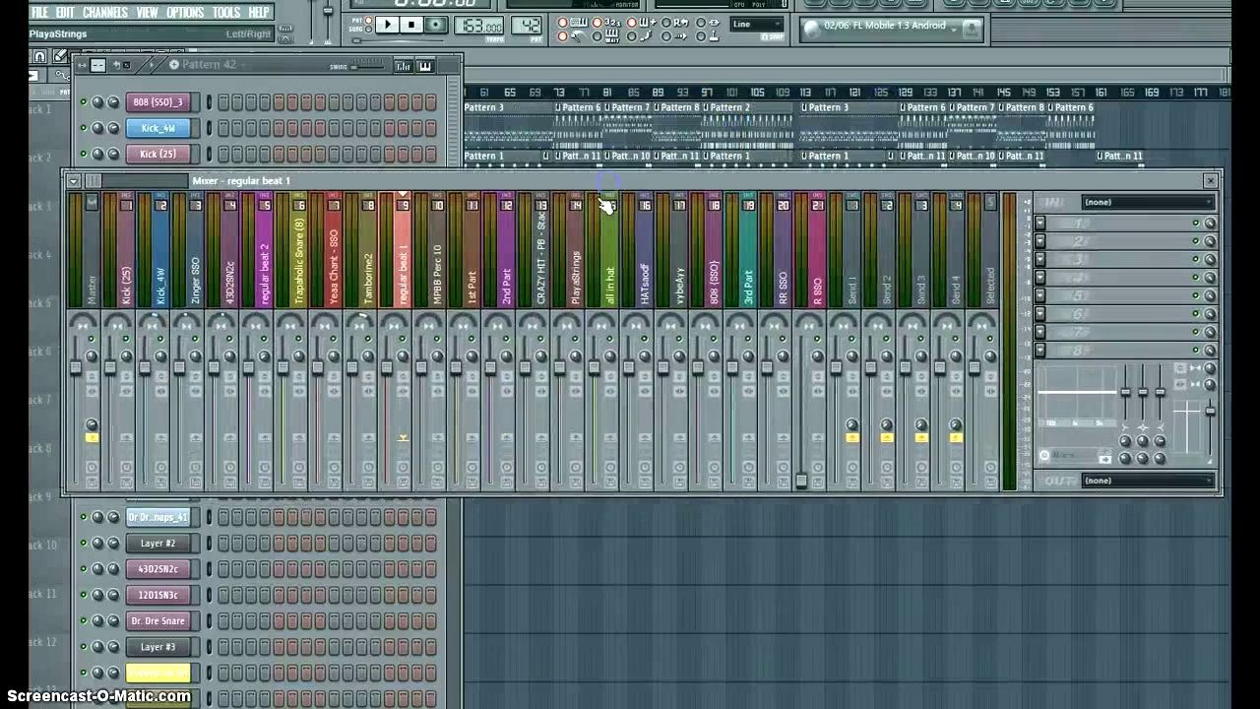
drag(728, 174, 484, 179)
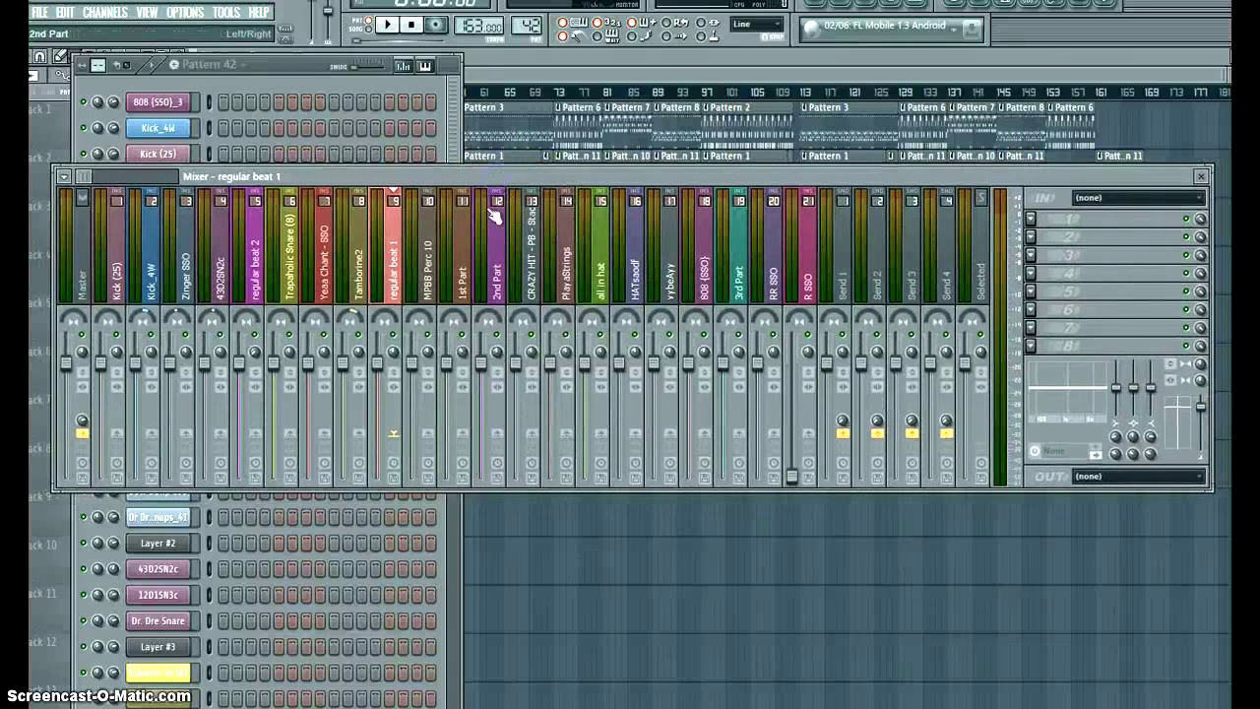
drag(487, 232, 499, 262)
click(558, 225)
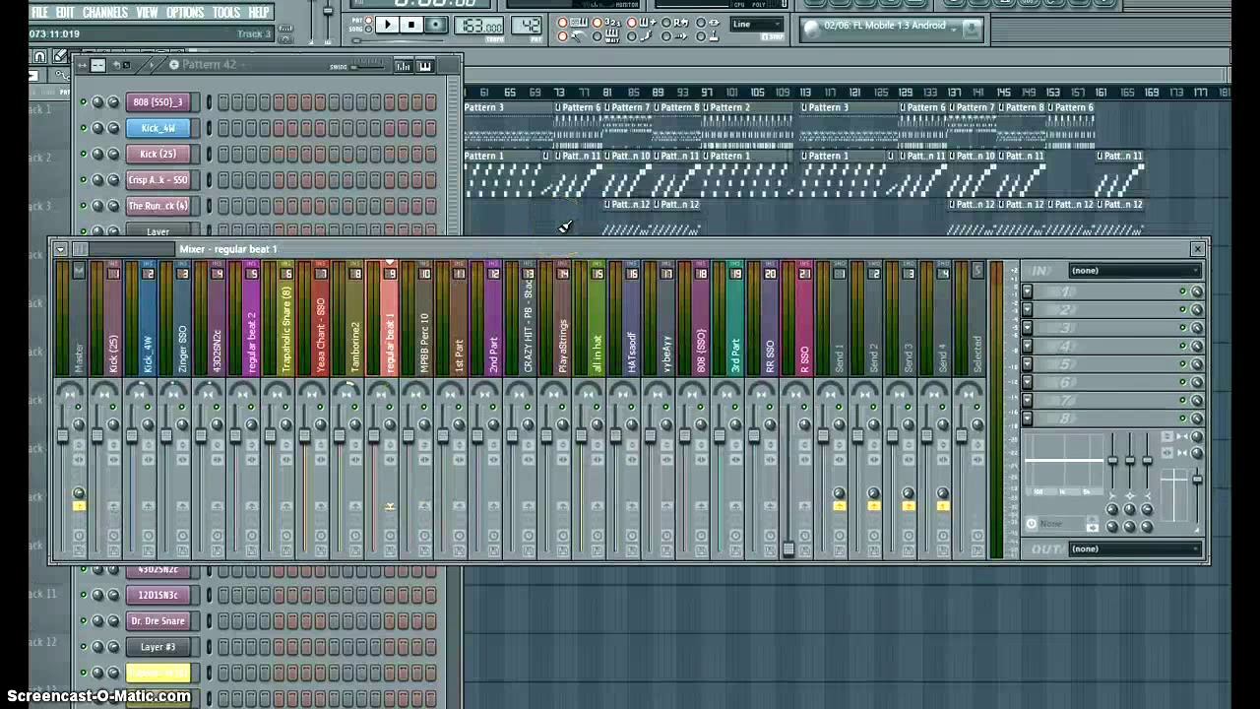